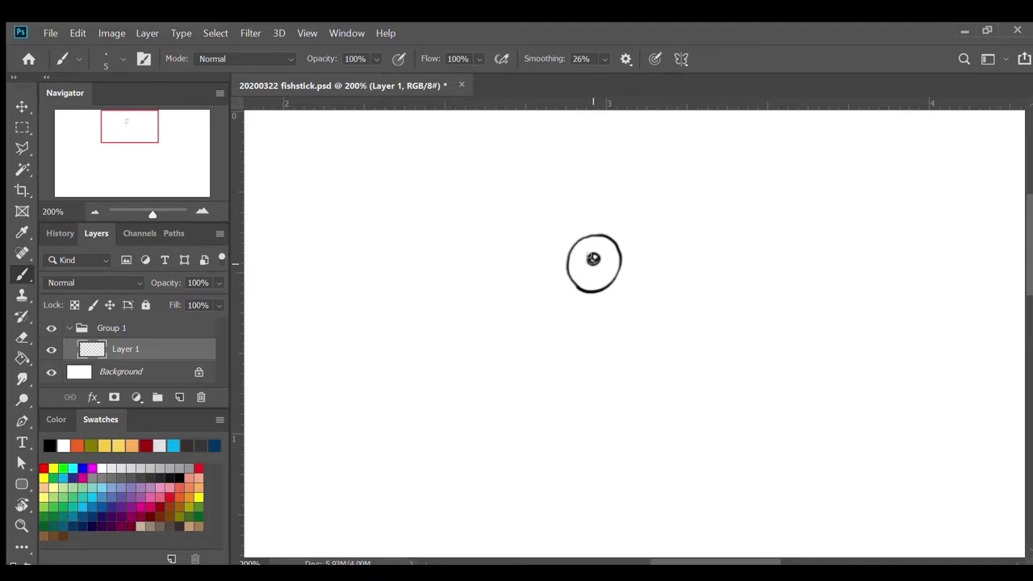
- Fill in the left eye's pupil with a small highlight and draw curved eyelid lines above and below the eye
left_click_drag(593, 259, 593, 259)
left_click_drag(567, 276, 565, 255)
mouse_move(567, 257)
left_mouse_down()
mouse_move(571, 292)
mouse_move(611, 298)
left_mouse_up()
mouse_move(590, 233)
left_mouse_down()
mouse_move(613, 234)
mouse_move(634, 256)
mouse_move(628, 246)
left_mouse_up()
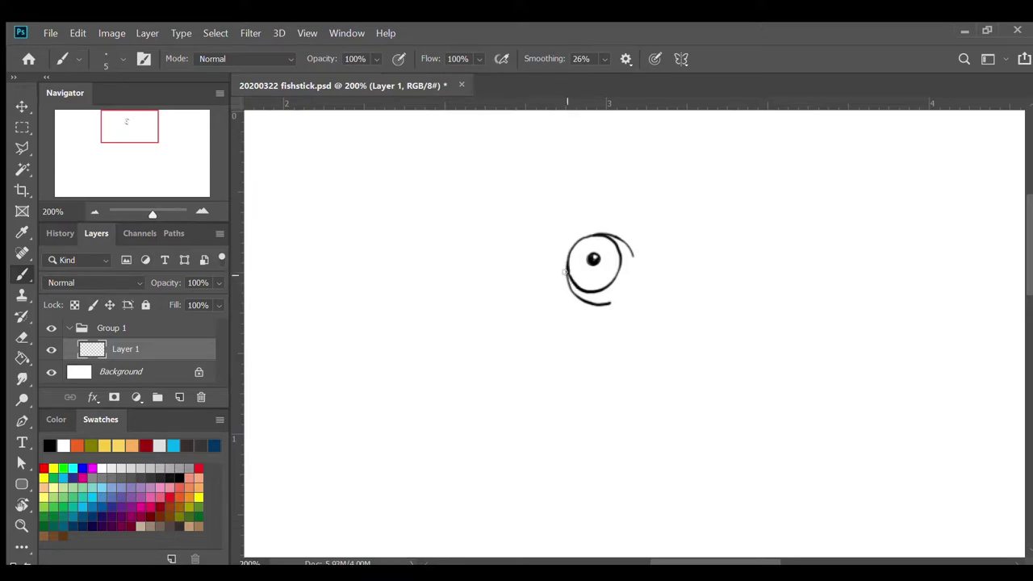
mouse_move(564, 278)
left_mouse_down()
mouse_move(574, 298)
mouse_move(591, 289)
left_mouse_up()
- Draw the right eye as a partly hidden oval with lid folds and a dark pupil, level with the left eye
left_click_drag(738, 258, 754, 288)
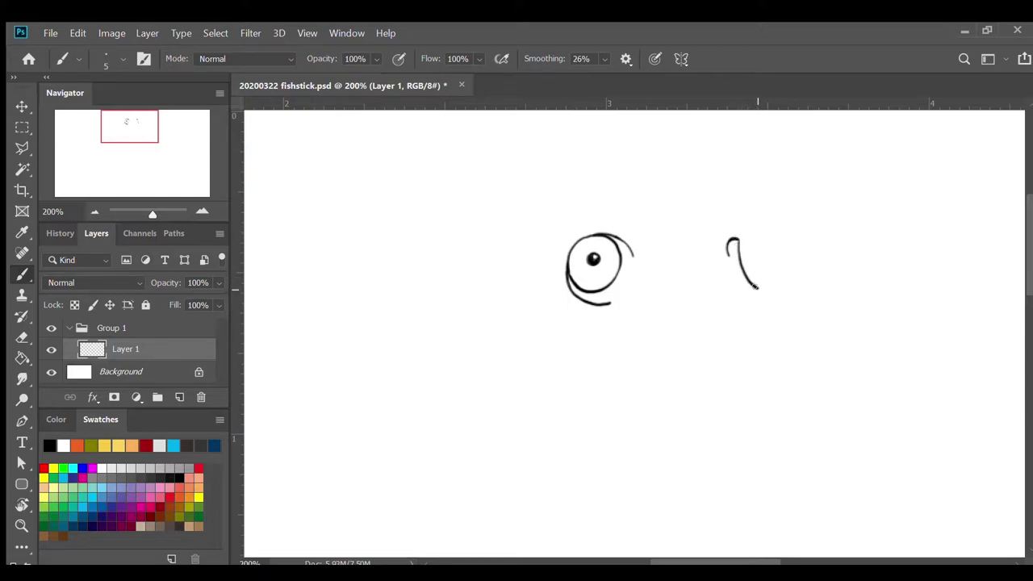
mouse_move(761, 290)
left_mouse_down()
mouse_move(755, 301)
mouse_move(739, 283)
left_mouse_up()
mouse_move(733, 239)
left_mouse_down()
mouse_move(767, 235)
mouse_move(775, 246)
mouse_move(773, 277)
mouse_move(764, 288)
mouse_move(759, 280)
left_mouse_up()
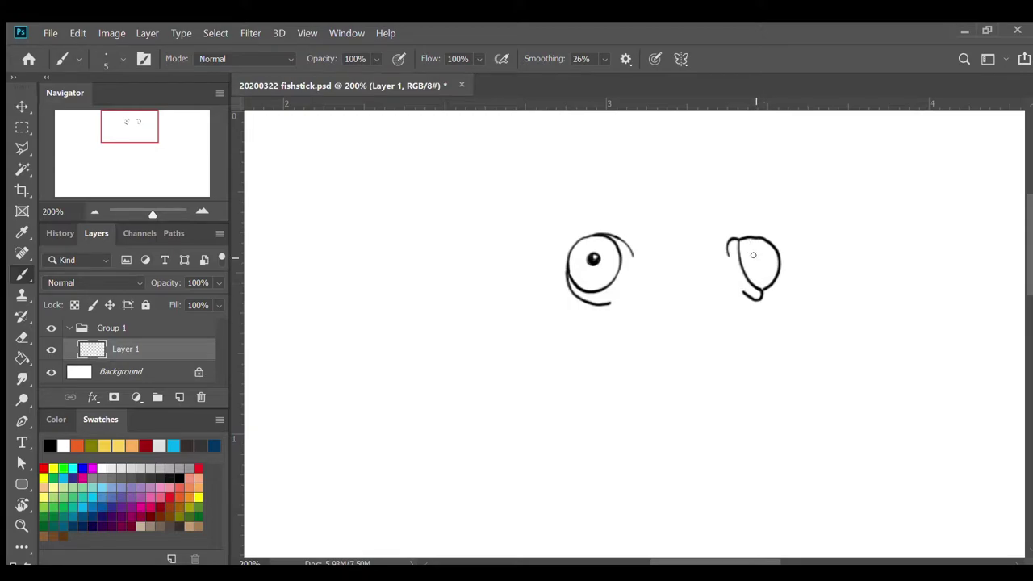
mouse_move(755, 252)
left_mouse_down()
mouse_move(757, 263)
mouse_move(762, 253)
left_mouse_up()
left_click(758, 257)
left_click(759, 257)
left_click(754, 257)
- Outline the fish head with a forehead arc between the eyes and a wide rounded chin curve below them
left_click(617, 234)
mouse_move(616, 237)
left_mouse_down()
mouse_move(681, 222)
mouse_move(750, 234)
left_mouse_up()
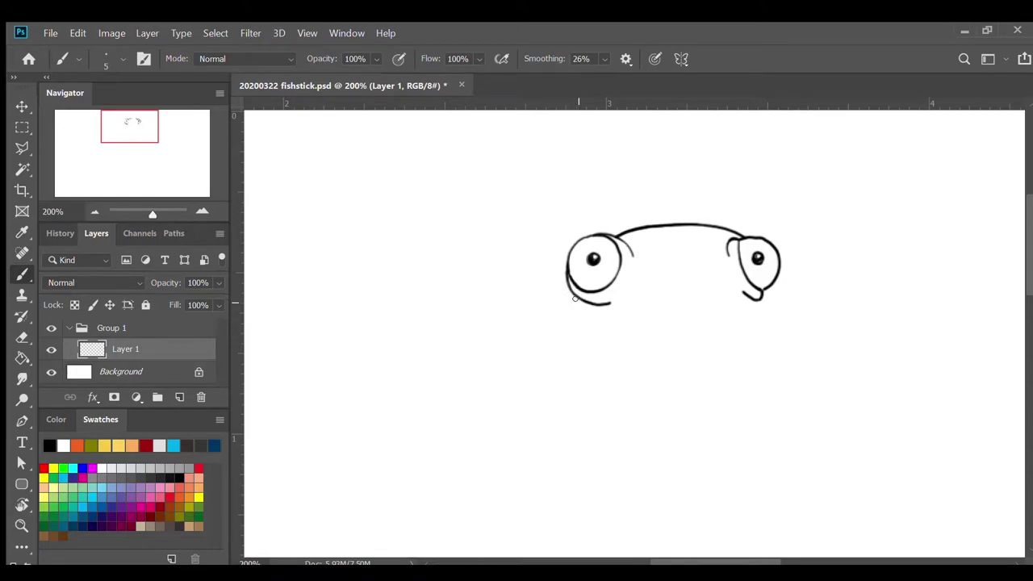
mouse_move(572, 294)
left_mouse_down()
mouse_move(610, 342)
mouse_move(666, 352)
mouse_move(717, 342)
mouse_move(756, 296)
left_mouse_up()
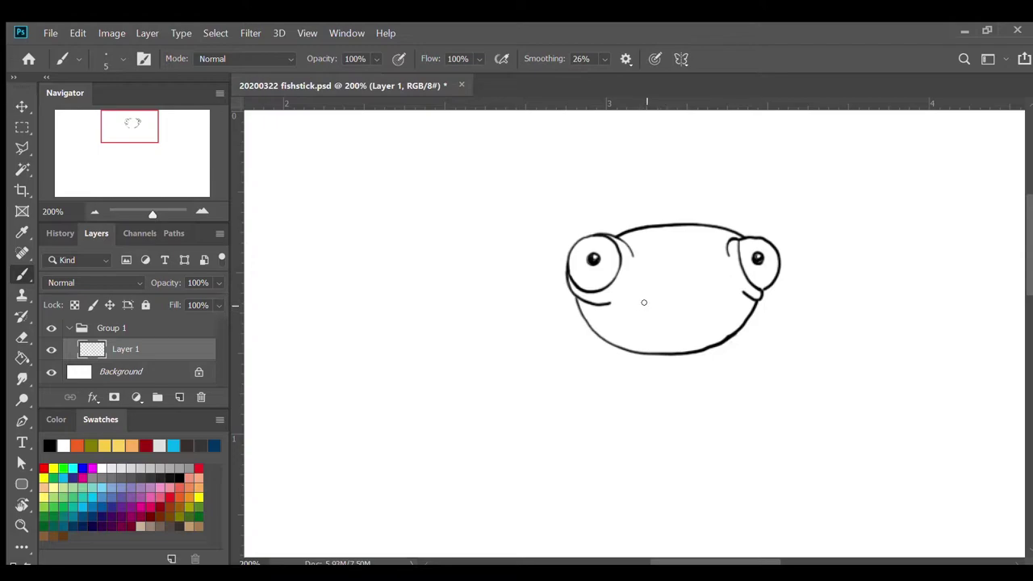
- Draw a wide oval mouth low on the face with a slightly slanted line between the lips
mouse_move(637, 307)
left_mouse_down()
mouse_move(680, 296)
mouse_move(728, 304)
left_mouse_up()
left_click_drag(635, 305, 644, 327)
left_click_drag(725, 300, 716, 323)
left_click_drag(643, 327, 727, 313)
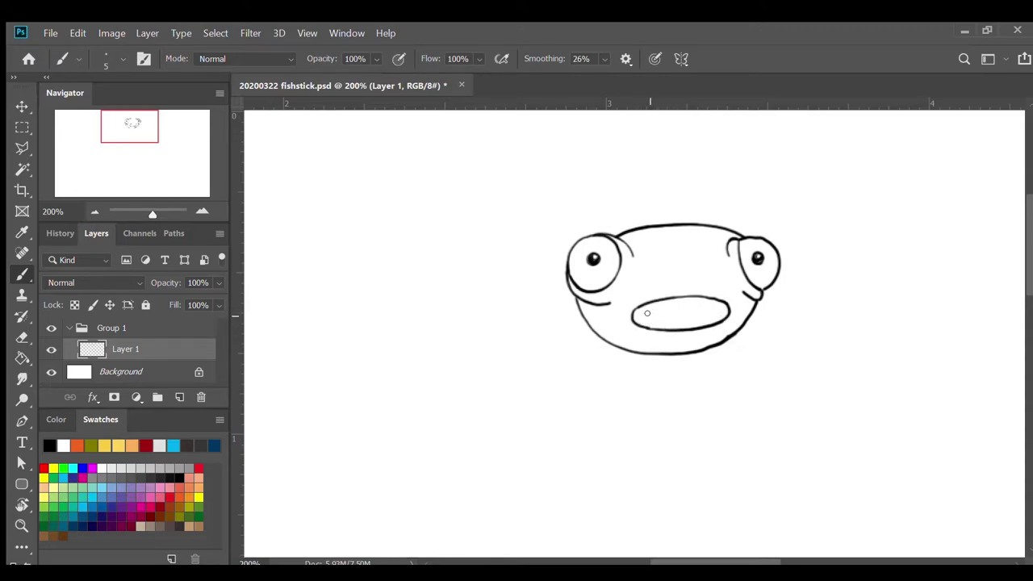
left_click_drag(646, 314, 717, 307)
- Draw the hat's brim band above the forehead and its domed crown rising to a peak
mouse_move(592, 230)
left_mouse_down()
mouse_move(657, 210)
mouse_move(741, 219)
left_mouse_up()
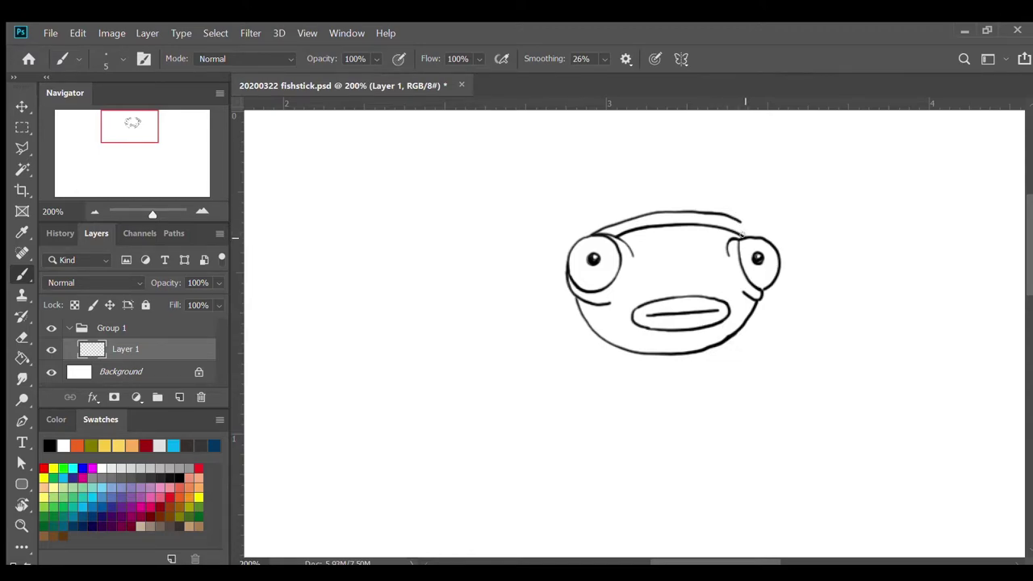
mouse_move(743, 234)
left_mouse_down()
mouse_move(719, 195)
mouse_move(655, 176)
left_mouse_up()
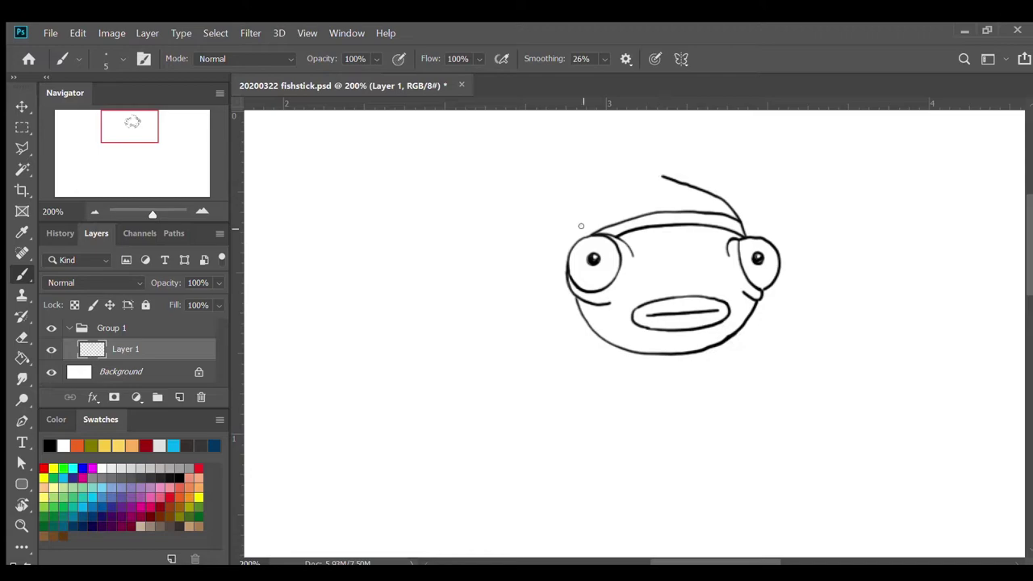
mouse_move(581, 236)
left_mouse_down()
mouse_move(606, 195)
mouse_move(658, 171)
left_mouse_up()
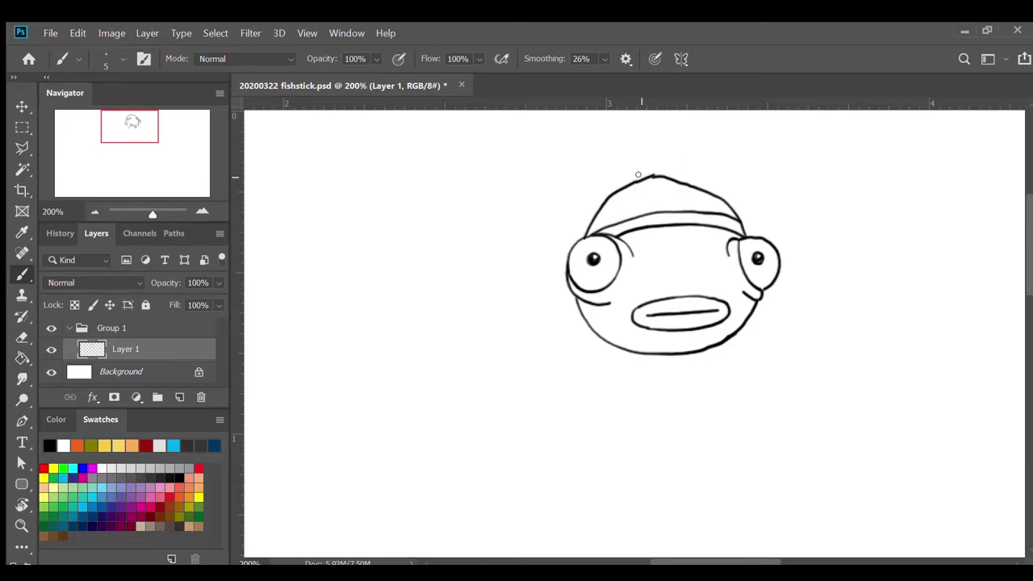
- Add a small tied band and a pointed fin-like tuft on the peak of the hat
left_click_drag(665, 177, 667, 169)
left_click(642, 174)
mouse_move(641, 171)
left_mouse_down()
mouse_move(622, 160)
mouse_move(688, 157)
left_mouse_up()
mouse_move(618, 159)
left_mouse_down()
mouse_move(626, 147)
mouse_move(644, 154)
mouse_move(666, 123)
mouse_move(691, 155)
mouse_move(677, 162)
left_mouse_up()
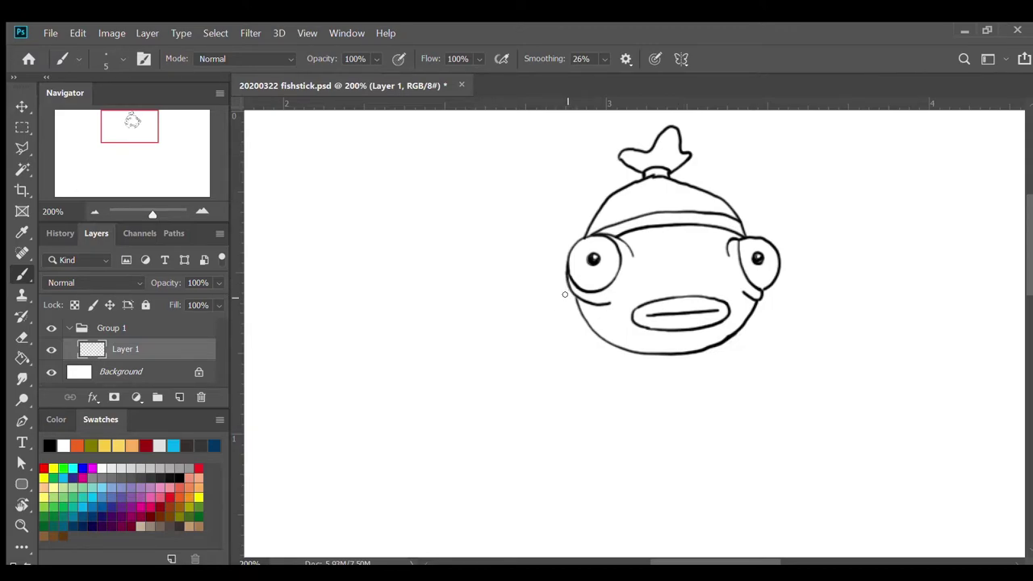
- Draw a long hanging ear flap on each side of the head and a strap following the chin
mouse_move(565, 278)
left_mouse_down()
mouse_move(559, 364)
mouse_move(576, 393)
mouse_move(590, 384)
mouse_move(590, 362)
mouse_move(573, 296)
left_mouse_up()
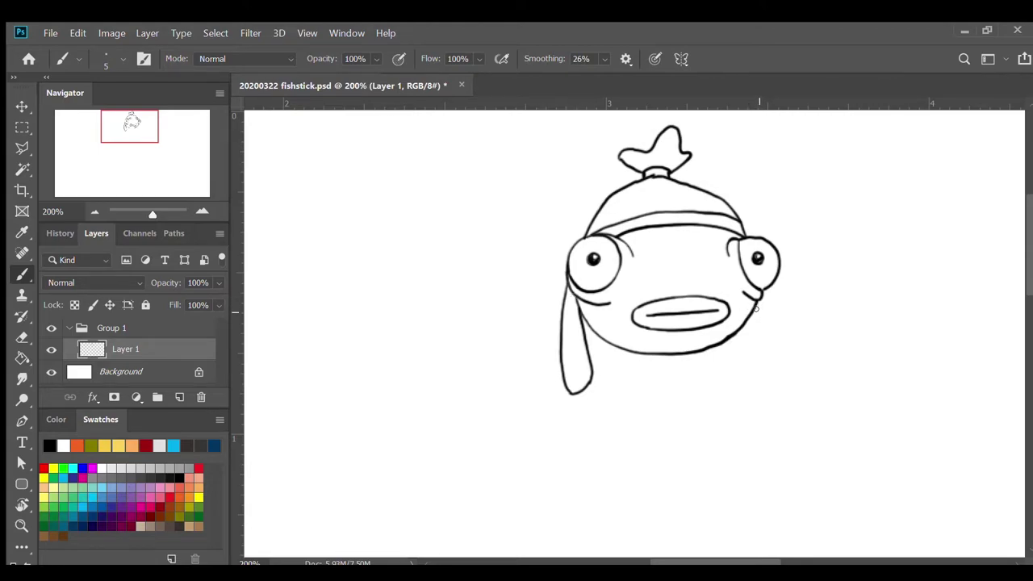
mouse_move(755, 300)
left_mouse_down()
mouse_move(758, 369)
mouse_move(746, 348)
mouse_move(749, 309)
left_mouse_up()
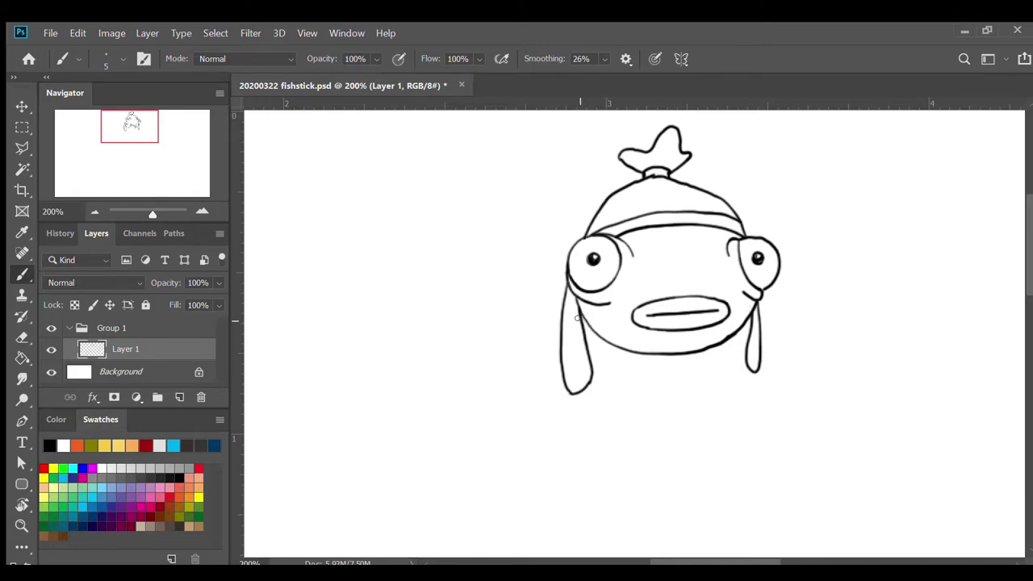
mouse_move(580, 319)
left_mouse_down()
mouse_move(612, 353)
mouse_move(659, 359)
left_mouse_up()
mouse_move(746, 319)
left_mouse_down()
mouse_move(715, 351)
mouse_move(678, 360)
left_mouse_up()
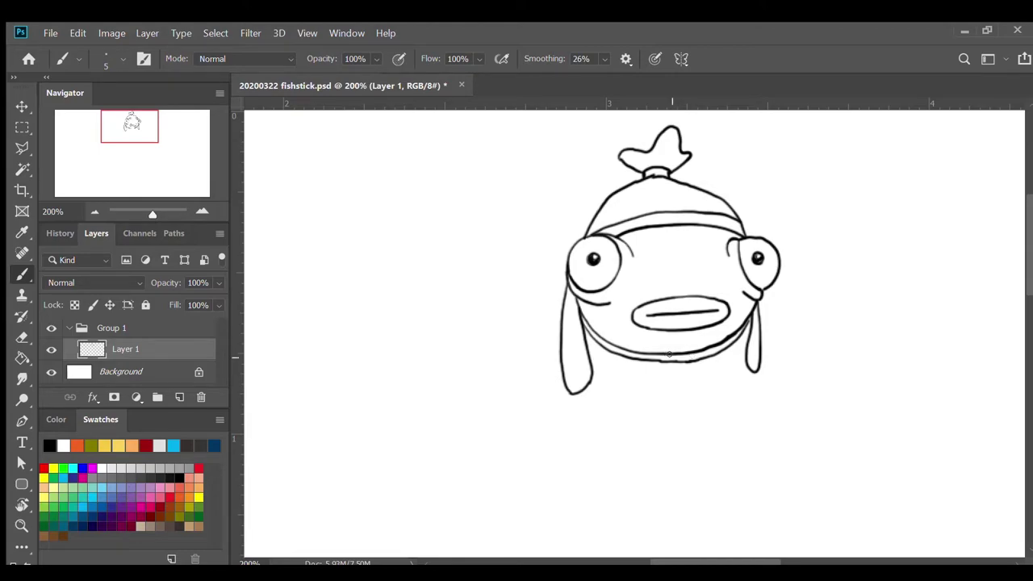
- Draw the strap's knot under the chin with two short ribbon ends hanging from it
left_click_drag(668, 355, 692, 355)
mouse_move(668, 360)
left_mouse_down()
mouse_move(659, 386)
mouse_move(671, 384)
mouse_move(668, 392)
left_mouse_up()
mouse_move(682, 361)
left_mouse_down()
mouse_move(693, 383)
mouse_move(702, 377)
left_mouse_up()
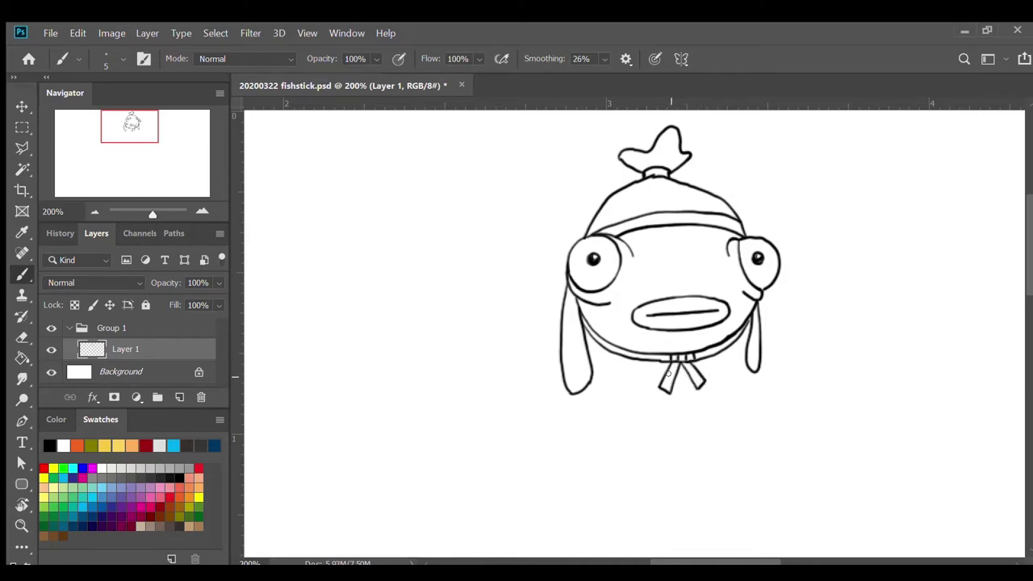
left_click_drag(674, 358, 692, 363)
- Draw a V-shaped neckline beneath the chin strap and sloping shoulder lines on both sides
mouse_move(718, 348)
left_mouse_down()
mouse_move(670, 394)
mouse_move(654, 394)
mouse_move(663, 399)
mouse_move(622, 380)
mouse_move(590, 338)
left_mouse_up()
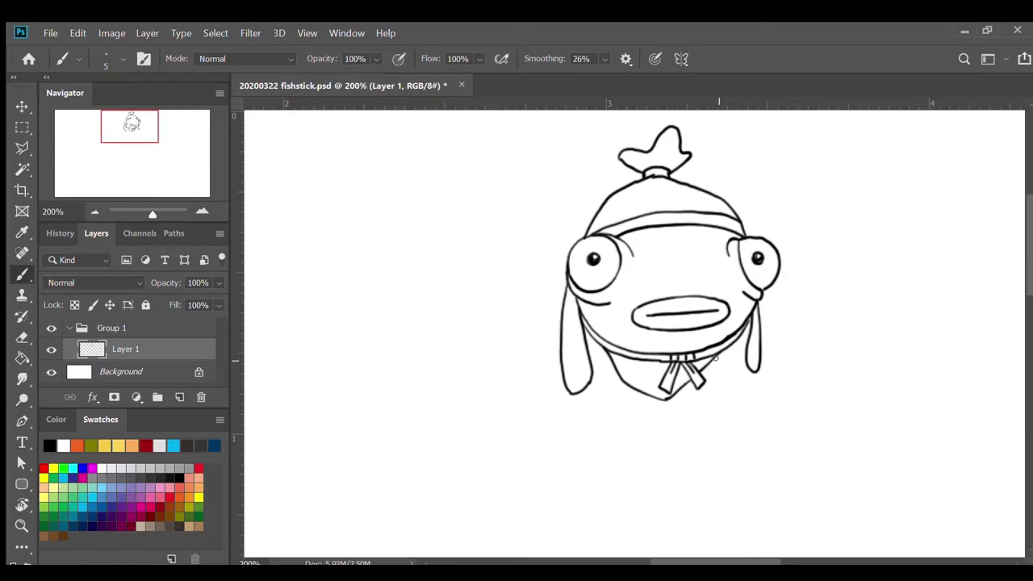
left_click_drag(715, 355, 761, 399)
left_click_drag(610, 362, 560, 408)
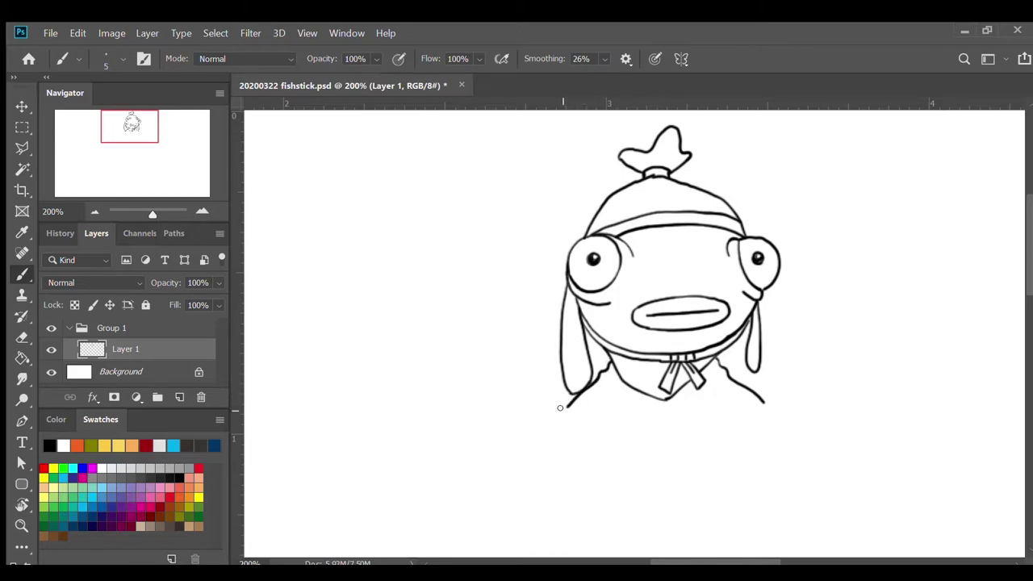
- Outline the sleeveless shirt's torso with wavy sides, curved armholes and a gently curved bottom hem
scroll(511, 379, "down", 1)
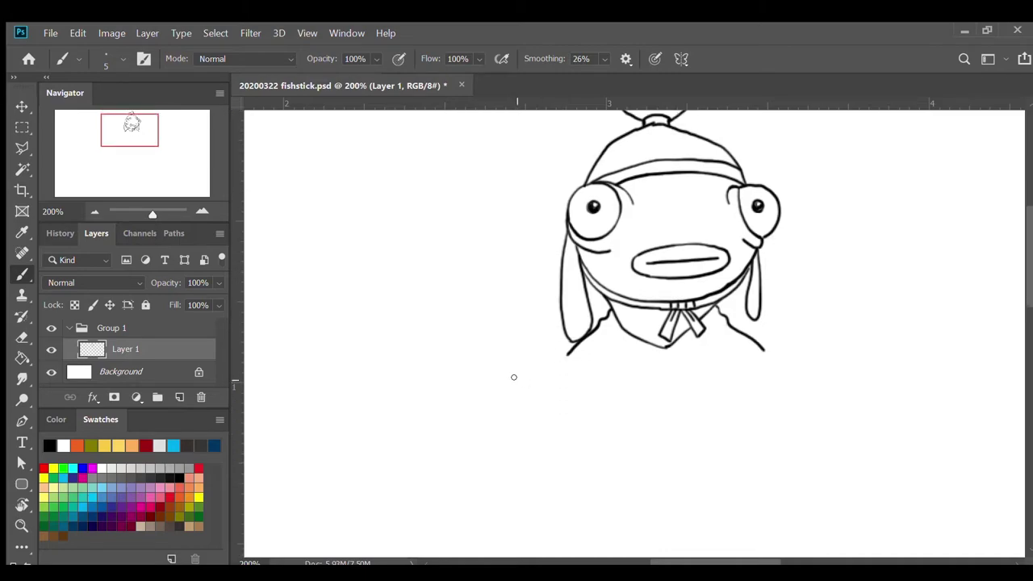
scroll(511, 377, "down", 1)
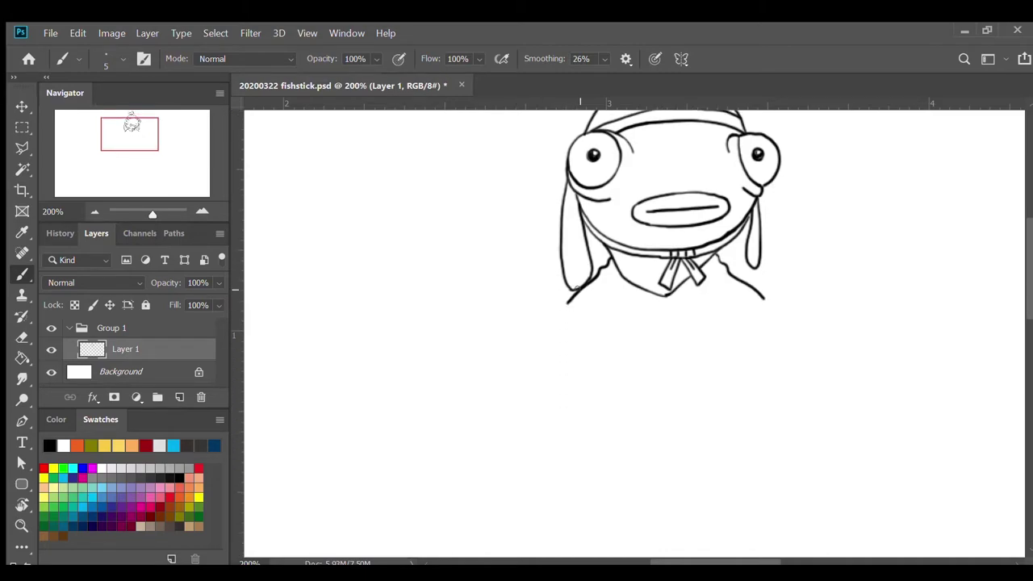
left_click_drag(566, 300, 577, 289)
mouse_move(579, 286)
left_mouse_down()
mouse_move(595, 376)
mouse_move(576, 442)
mouse_move(600, 445)
left_mouse_up()
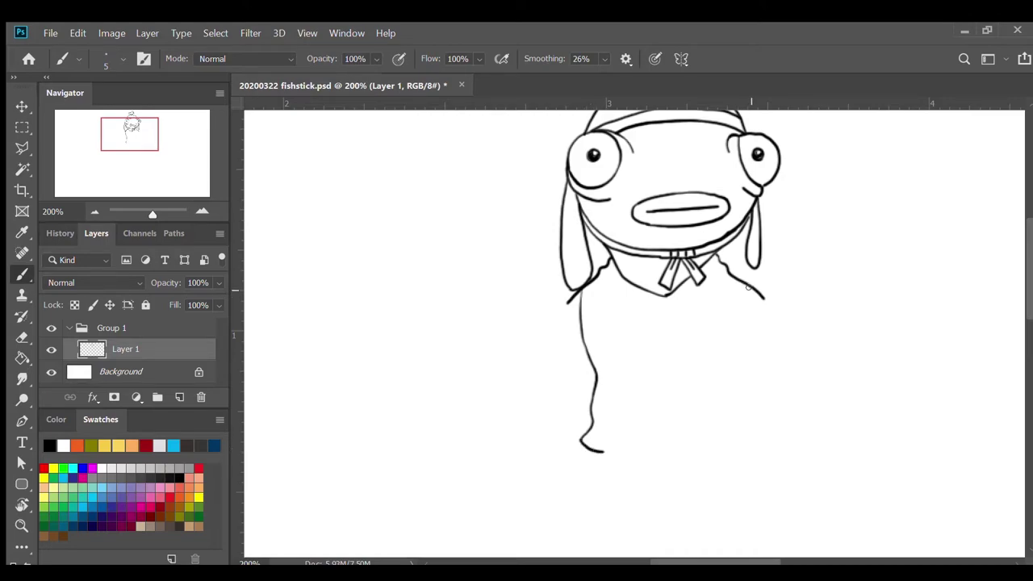
mouse_move(750, 284)
left_mouse_down()
mouse_move(727, 328)
mouse_move(735, 367)
mouse_move(752, 363)
left_mouse_up()
mouse_move(747, 368)
left_mouse_down()
mouse_move(748, 430)
mouse_move(734, 440)
left_mouse_up()
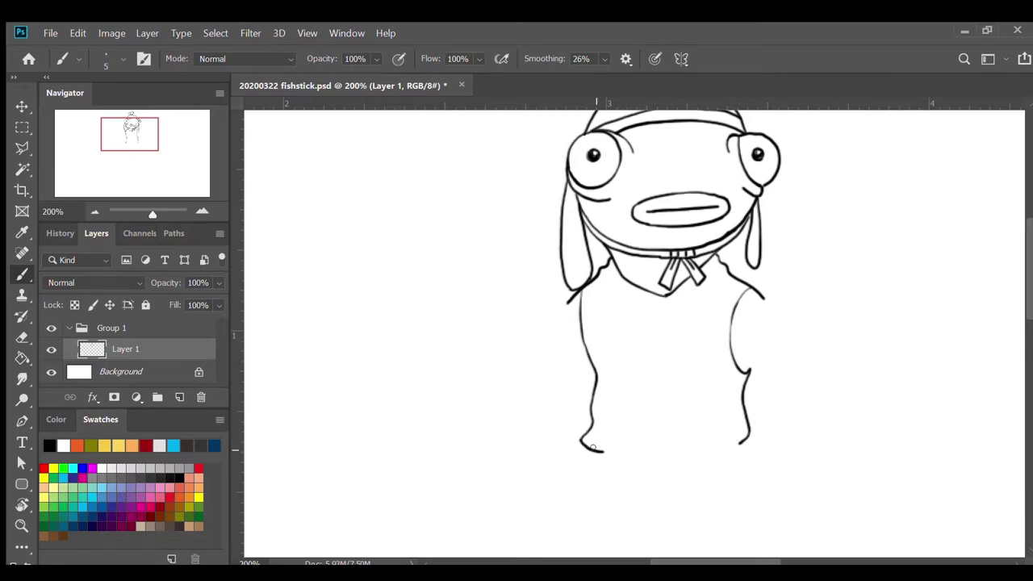
mouse_move(595, 449)
left_mouse_down()
mouse_move(705, 451)
mouse_move(739, 436)
left_mouse_up()
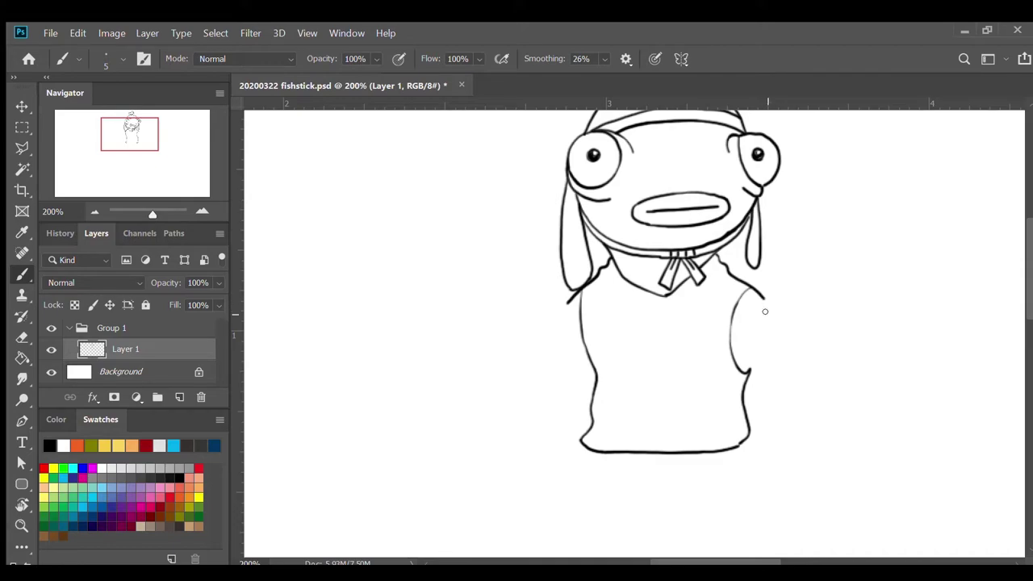
- Draw the right arm hanging from the shoulder, ending in a hand with a thumb and pointed fingers
mouse_move(760, 295)
left_mouse_down()
mouse_move(806, 375)
mouse_move(821, 464)
left_mouse_up()
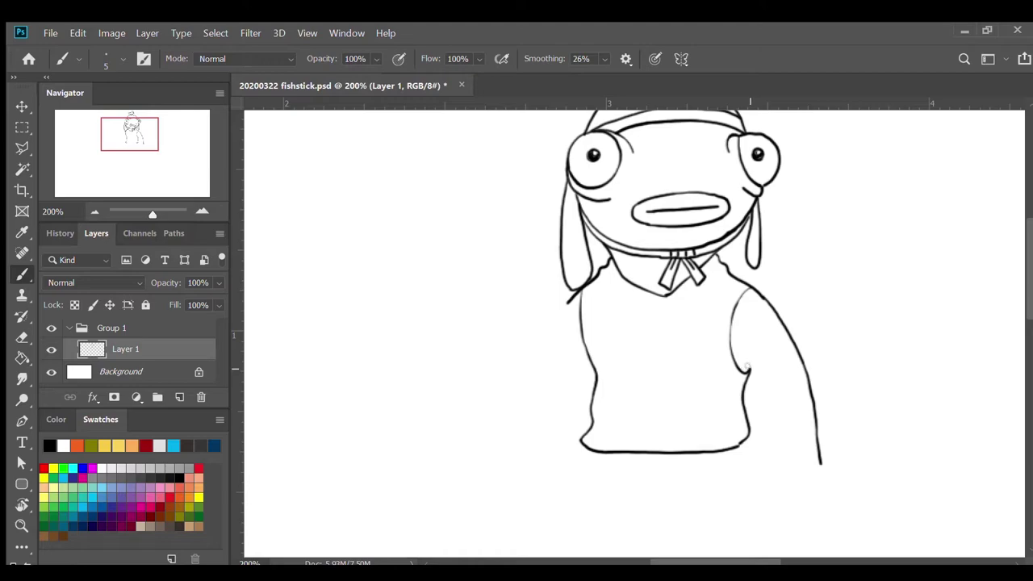
left_click_drag(746, 365, 794, 448)
mouse_move(791, 446)
left_mouse_down()
mouse_move(774, 478)
mouse_move(781, 522)
mouse_move(779, 512)
left_mouse_up()
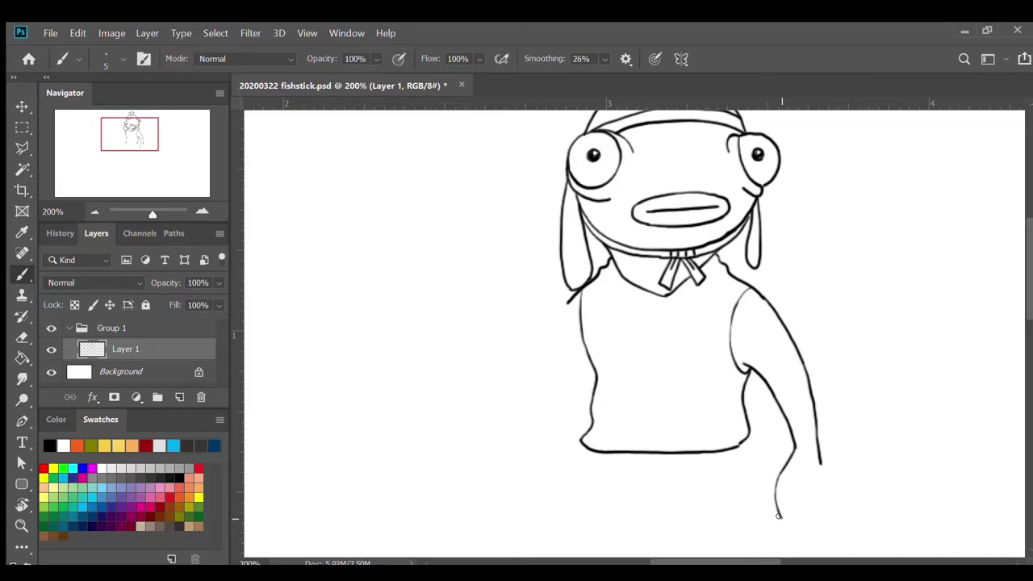
left_click_drag(778, 515, 782, 502)
left_click_drag(793, 498, 799, 539)
left_click_drag(798, 539, 811, 513)
left_click_drag(803, 534, 821, 498)
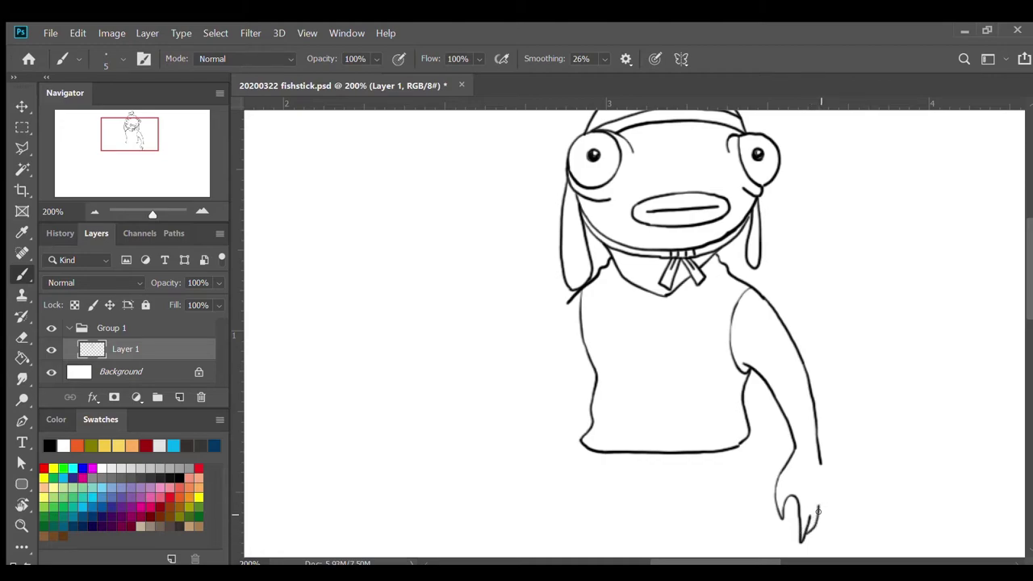
left_click_drag(813, 521, 815, 451)
- Draw the matching left arm and its hand with pointed fingers hanging beside the torso
scroll(796, 415, "down", 2)
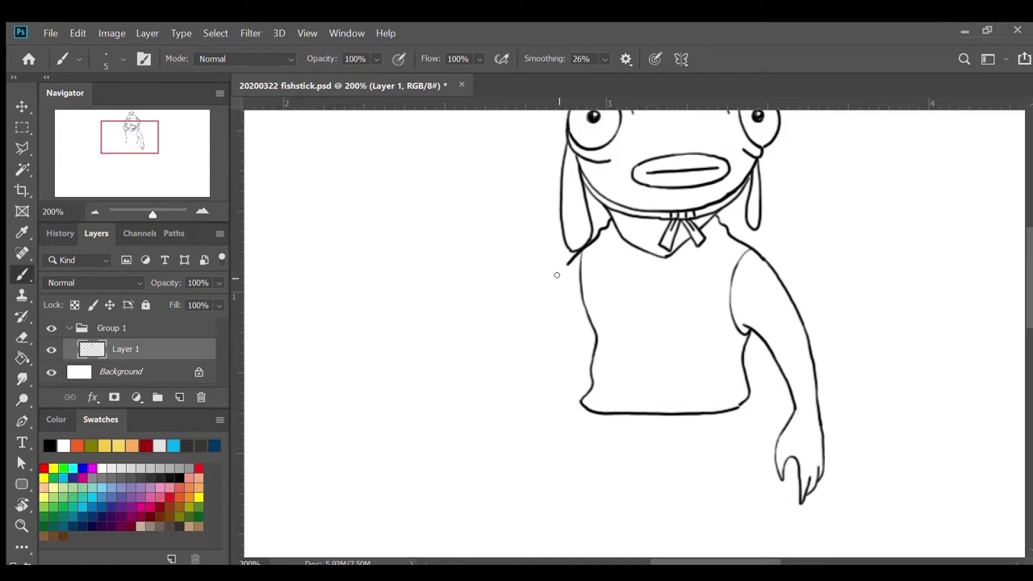
mouse_move(565, 263)
left_mouse_down()
mouse_move(538, 308)
mouse_move(526, 384)
left_mouse_up()
mouse_move(587, 323)
left_mouse_down()
mouse_move(549, 397)
mouse_move(569, 427)
mouse_move(567, 441)
mouse_move(556, 426)
mouse_move(550, 437)
mouse_move(558, 472)
mouse_move(536, 437)
mouse_move(540, 461)
mouse_move(524, 444)
mouse_move(529, 350)
left_mouse_up()
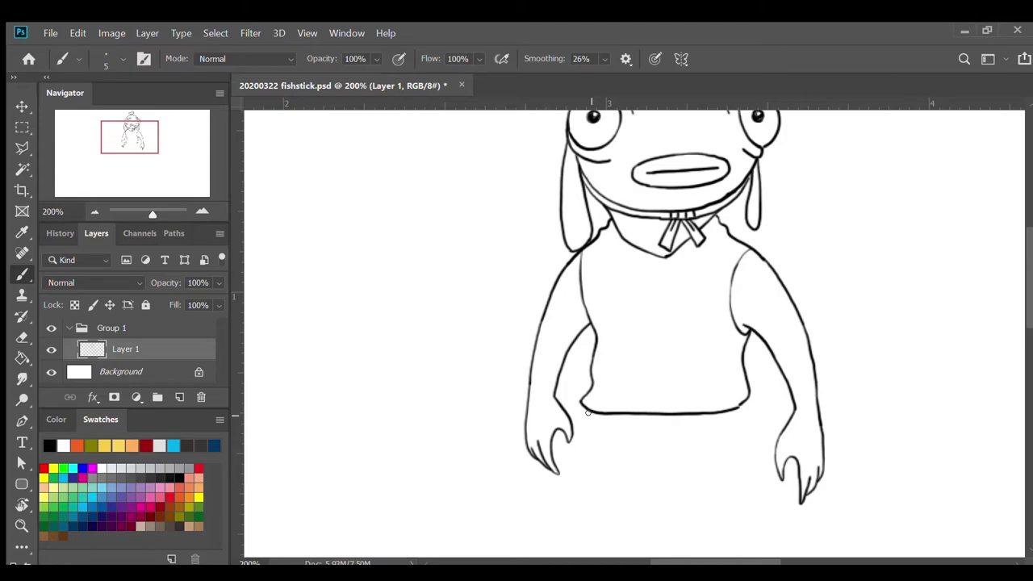
- Draw a belt under the shirt hem with a rectangular pouch near the centre and a tilted pouch at the right hip
left_click_drag(587, 410, 590, 429)
left_click_drag(590, 426, 664, 436)
mouse_move(664, 411)
left_mouse_down()
mouse_move(666, 460)
mouse_move(711, 460)
left_mouse_up()
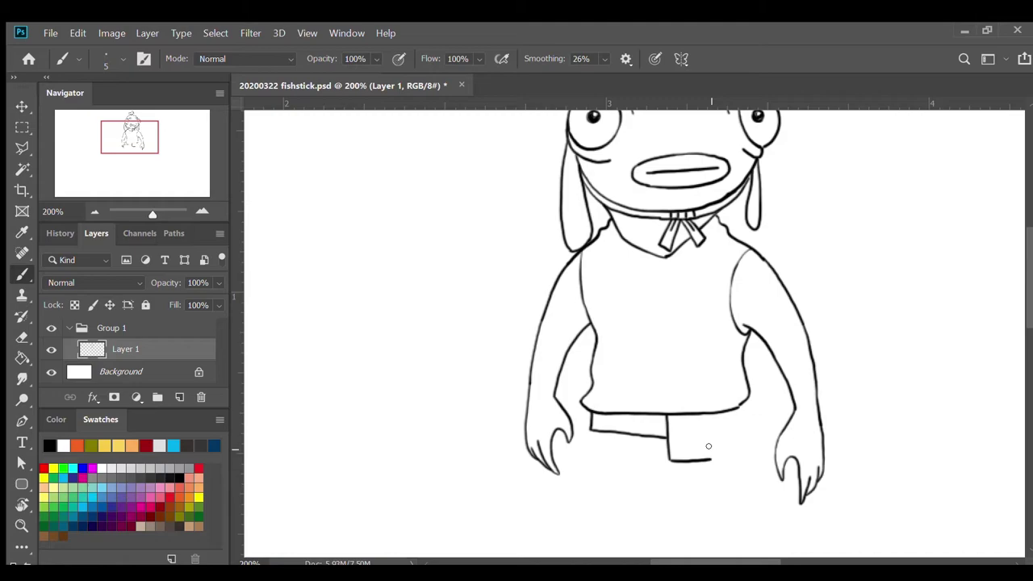
left_click_drag(706, 414, 710, 460)
left_click_drag(707, 433, 732, 429)
left_click_drag(730, 410, 742, 462)
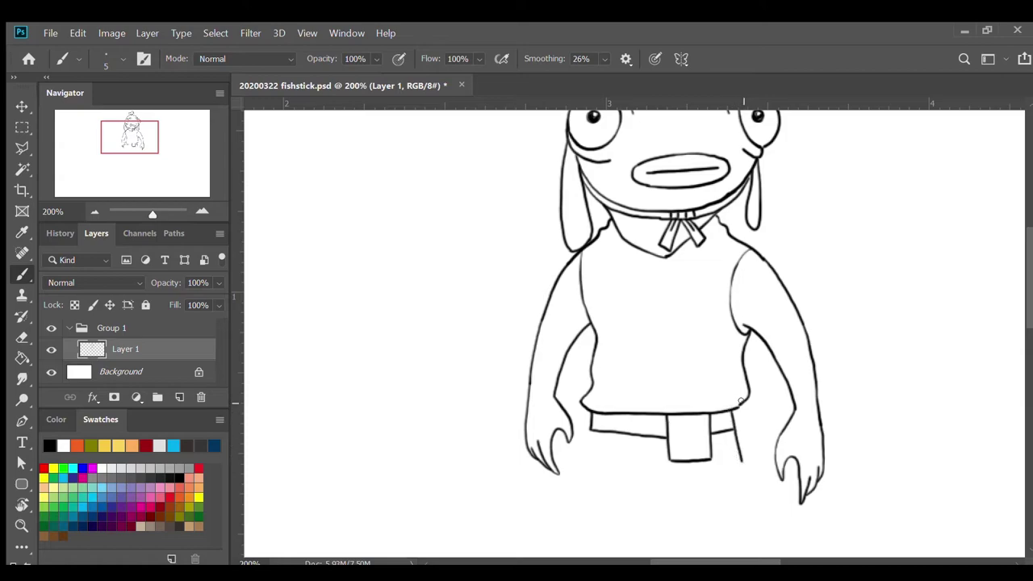
mouse_move(736, 406)
left_mouse_down()
mouse_move(765, 446)
mouse_move(738, 458)
mouse_move(767, 454)
left_mouse_up()
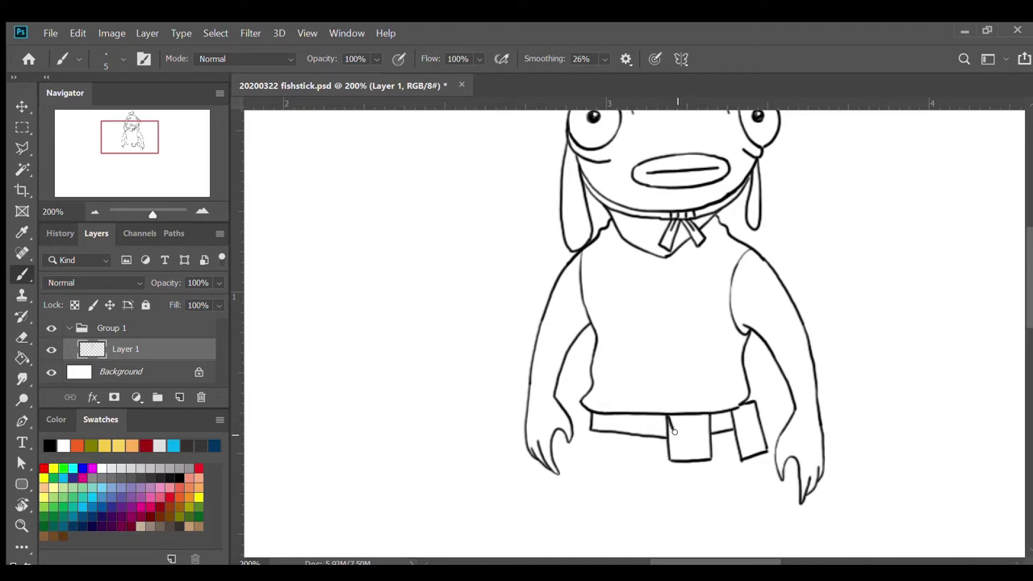
- Add flaps to both belt pouches and draw the pointed strap end and vertical loop lines on the belt
left_click_drag(706, 413, 703, 428)
left_click_drag(669, 428, 758, 416)
mouse_move(639, 413)
left_mouse_down()
mouse_move(651, 422)
mouse_move(637, 432)
left_mouse_up()
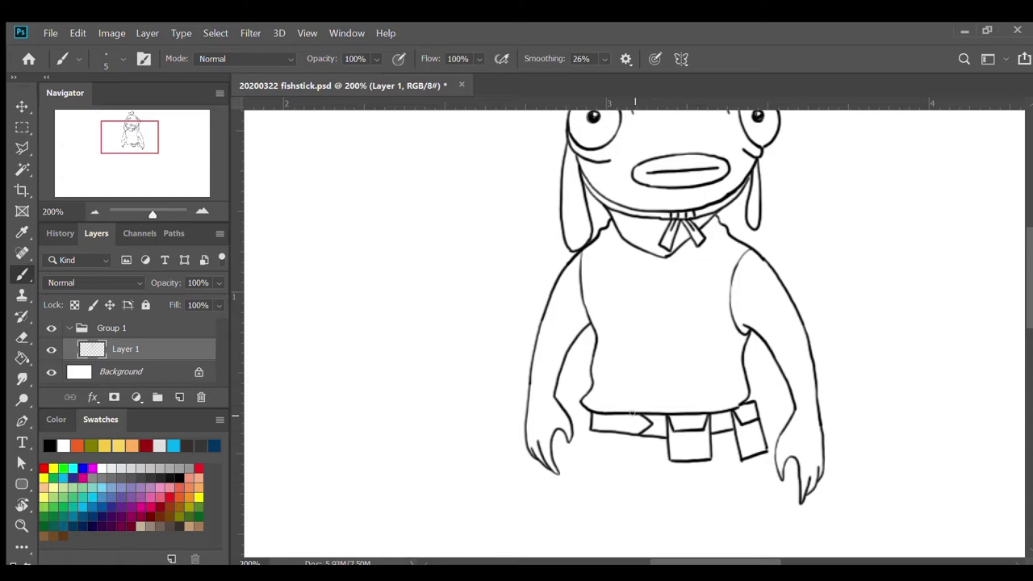
left_click_drag(633, 412, 633, 427)
left_click_drag(616, 414, 612, 433)
- Draw the wavy outer outlines of the baggy trousers from the belt down to the hems on both sides
scroll(695, 373, "down", 4)
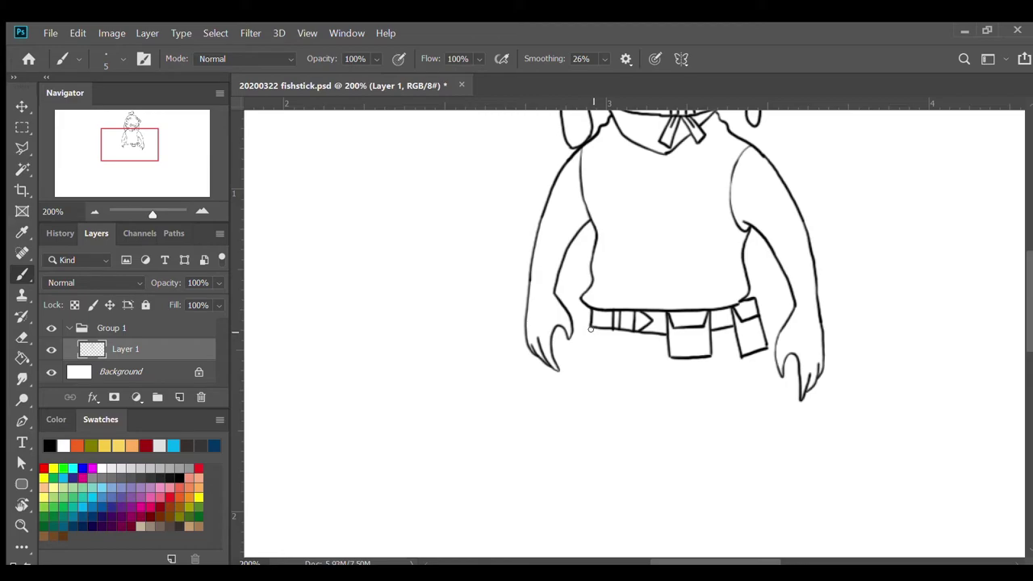
left_click_drag(592, 325, 581, 362)
mouse_move(582, 367)
left_mouse_down()
mouse_move(565, 392)
mouse_move(586, 494)
mouse_move(580, 516)
mouse_move(599, 527)
mouse_move(612, 517)
left_mouse_up()
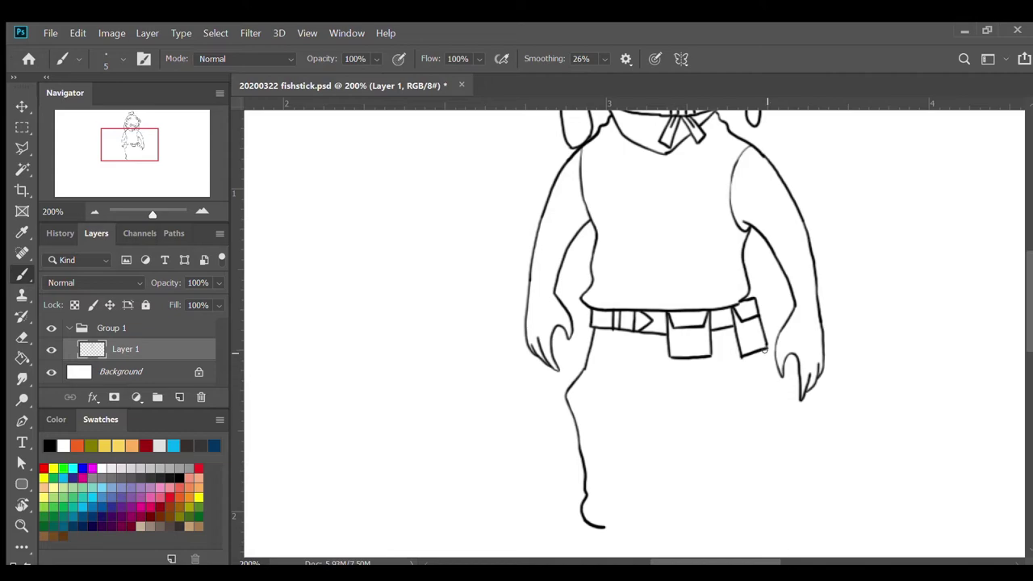
mouse_move(762, 353)
left_mouse_down()
mouse_move(783, 390)
mouse_move(767, 432)
mouse_move(784, 444)
left_mouse_up()
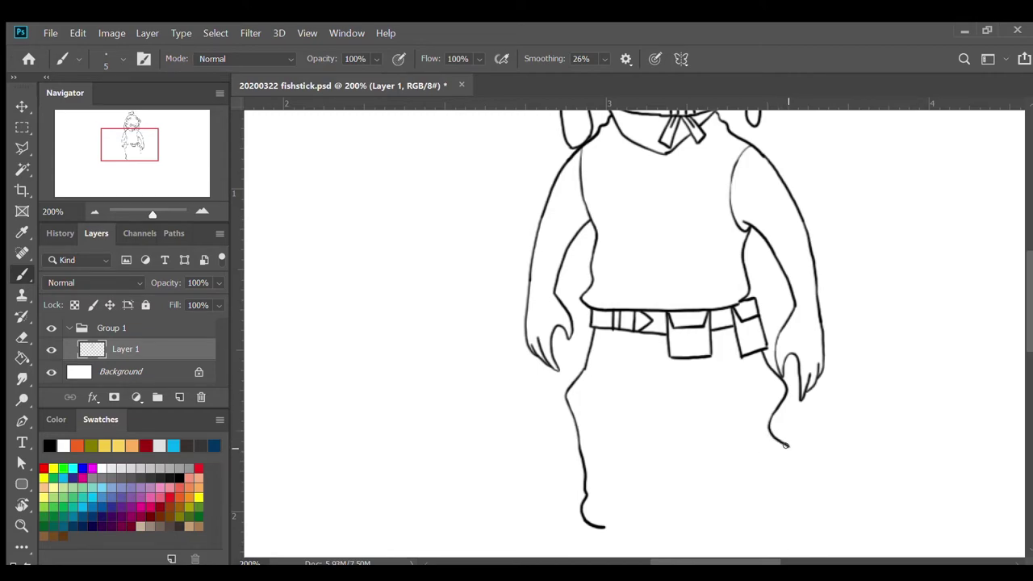
mouse_move(787, 446)
left_mouse_down()
mouse_move(771, 489)
mouse_move(780, 506)
mouse_move(768, 514)
left_mouse_up()
- Draw the curved crotch line and the inner trouser legs, closing each leg with a rounded hem
left_click_drag(642, 436, 709, 437)
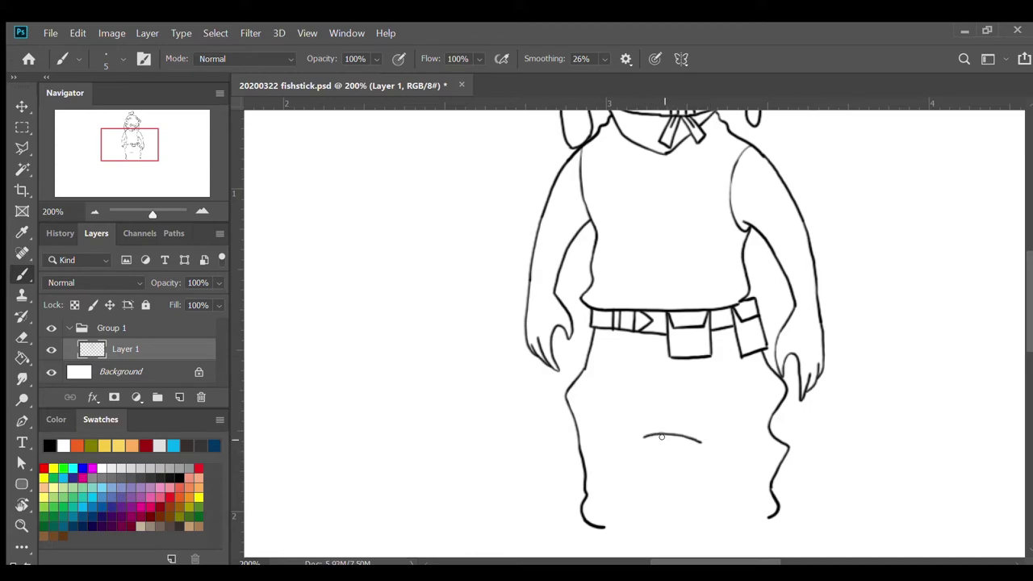
mouse_move(668, 433)
left_mouse_down()
mouse_move(645, 481)
mouse_move(652, 515)
mouse_move(617, 527)
mouse_move(596, 516)
left_mouse_up()
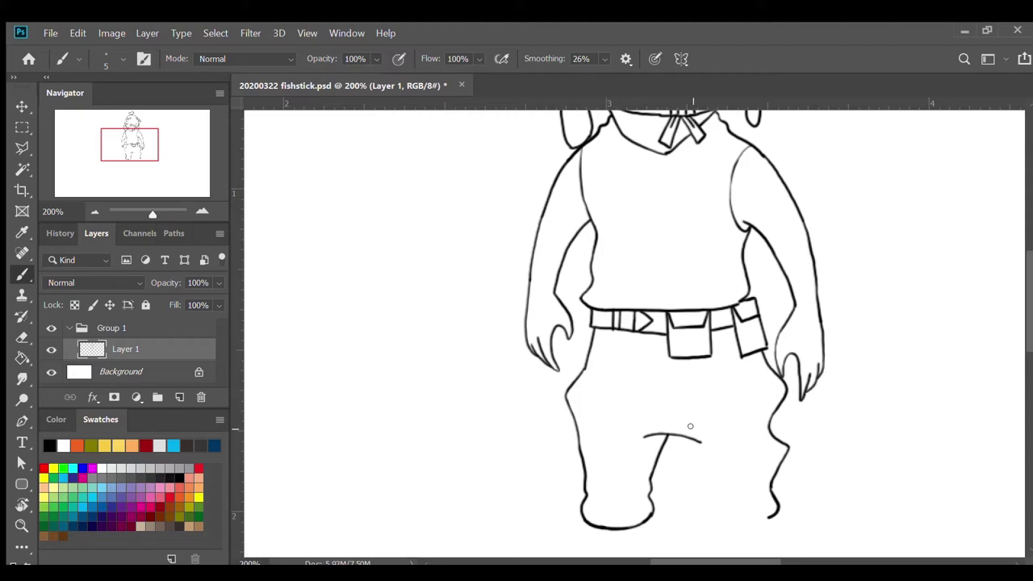
mouse_move(682, 436)
left_mouse_down()
mouse_move(705, 515)
mouse_move(731, 524)
mouse_move(777, 503)
left_mouse_up()
- Draw a thin curved cuff band beneath each trouser hem
scroll(768, 516, "down", 2)
scroll(767, 517, "down", 2)
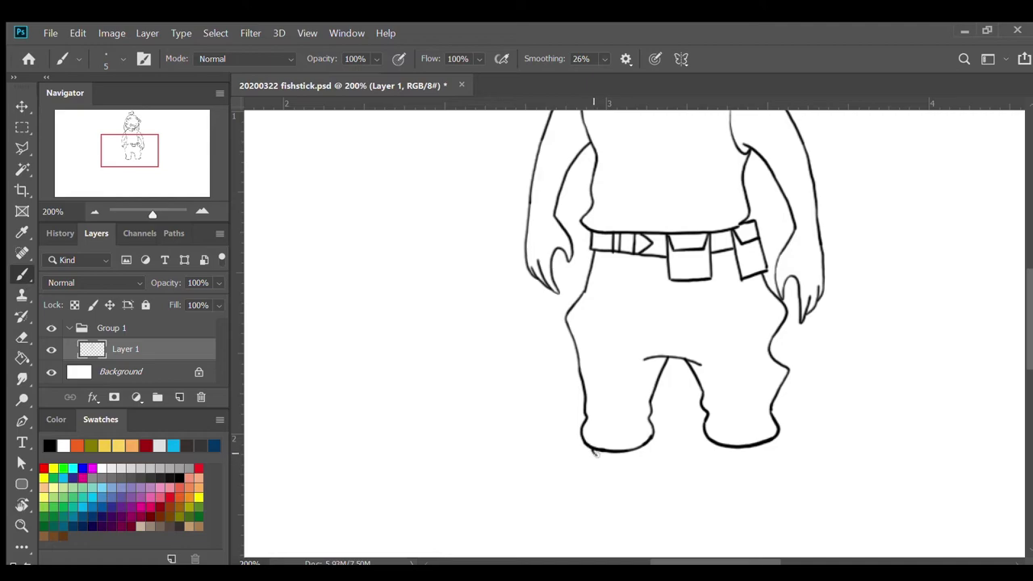
left_click_drag(594, 453, 645, 453)
mouse_move(706, 439)
left_mouse_down()
mouse_move(731, 454)
mouse_move(762, 452)
mouse_move(776, 436)
mouse_move(767, 442)
left_mouse_up()
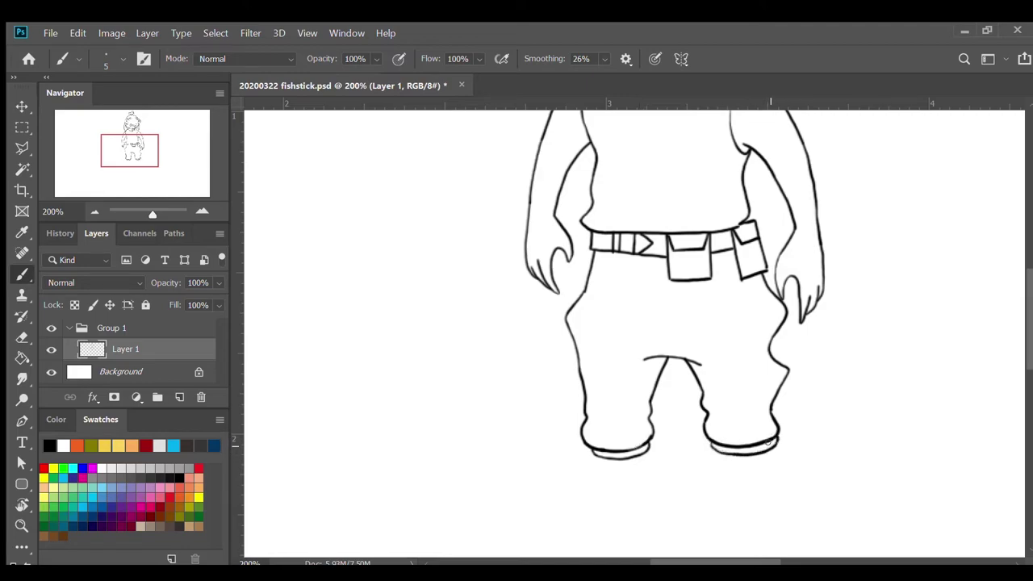
- Draw two slender lower legs below the trouser cuffs, ending in outward-pointing feet with curled tips
scroll(768, 441, "down", 5)
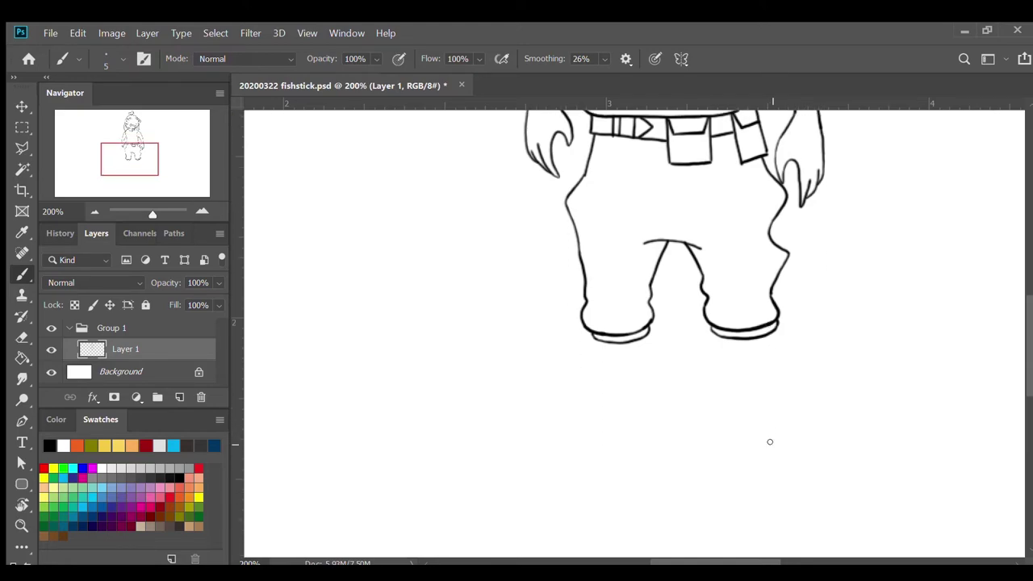
scroll(770, 442, "down", 1)
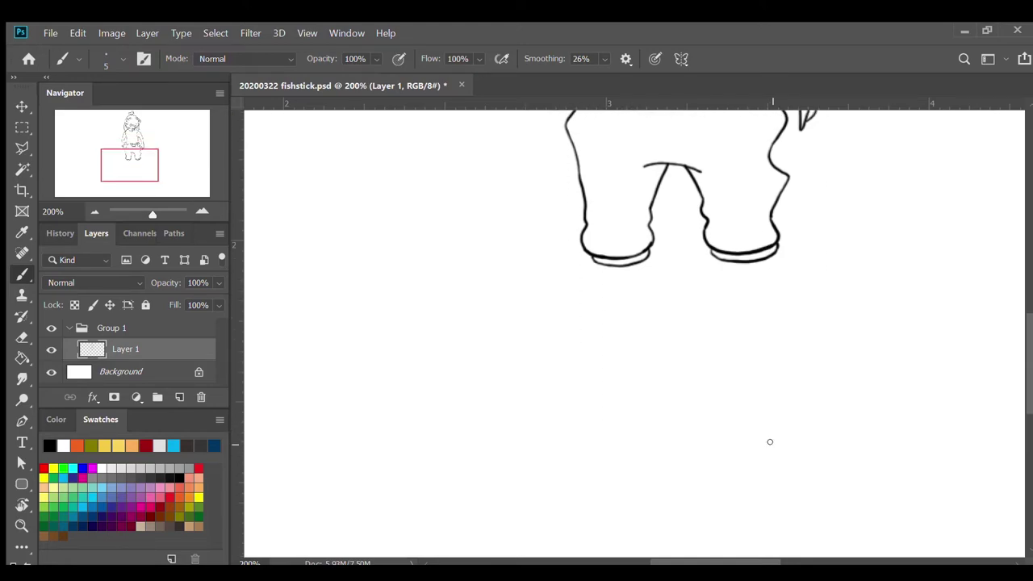
left_click(95, 213)
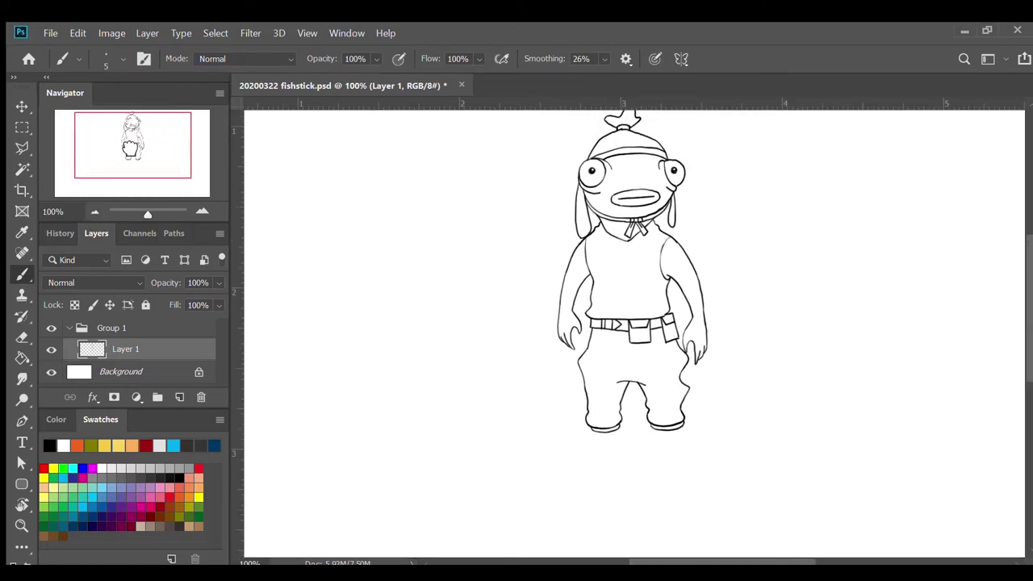
scroll(685, 287, "down", 1)
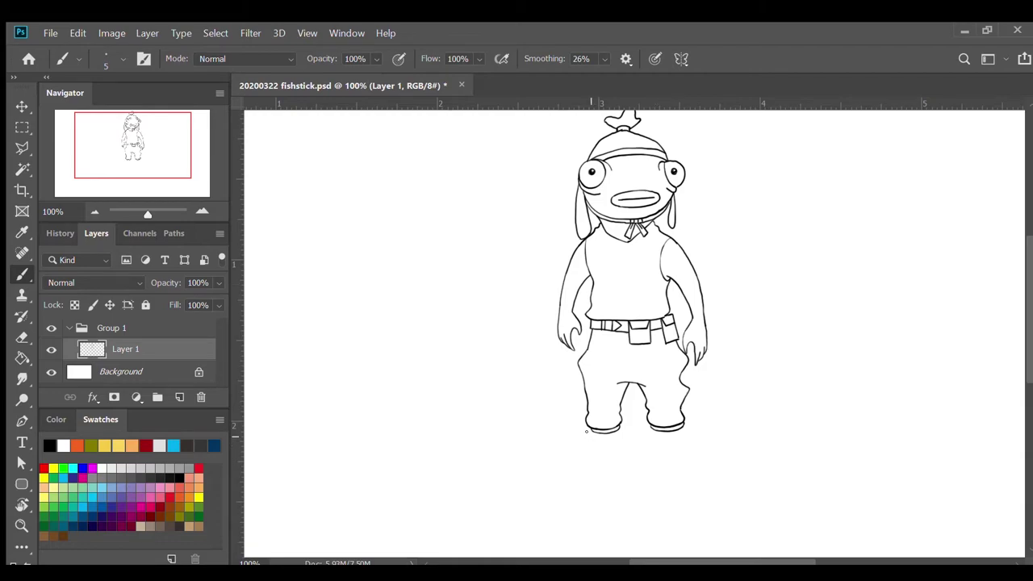
scroll(593, 424, "down", 2)
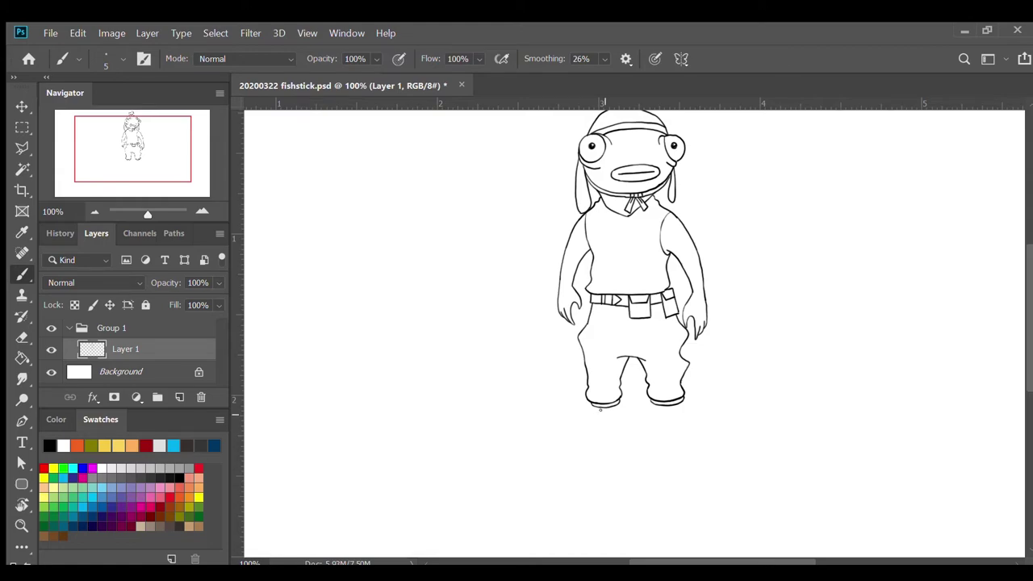
left_click_drag(591, 407, 601, 492)
left_click_drag(606, 498, 557, 511)
mouse_move(556, 513)
left_mouse_down()
mouse_move(563, 526)
mouse_move(617, 521)
left_mouse_up()
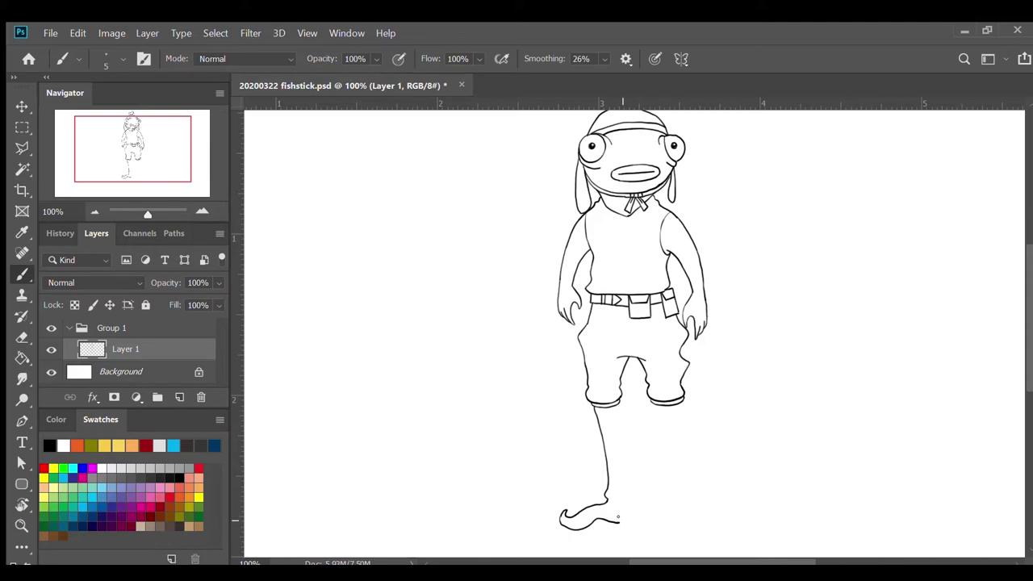
mouse_move(615, 520)
left_mouse_down()
mouse_move(626, 505)
mouse_move(613, 398)
left_mouse_up()
left_click_drag(649, 401, 653, 521)
mouse_move(676, 404)
left_mouse_down()
mouse_move(667, 495)
mouse_move(673, 509)
mouse_move(718, 510)
mouse_move(713, 501)
mouse_move(723, 517)
mouse_move(652, 521)
left_mouse_up()
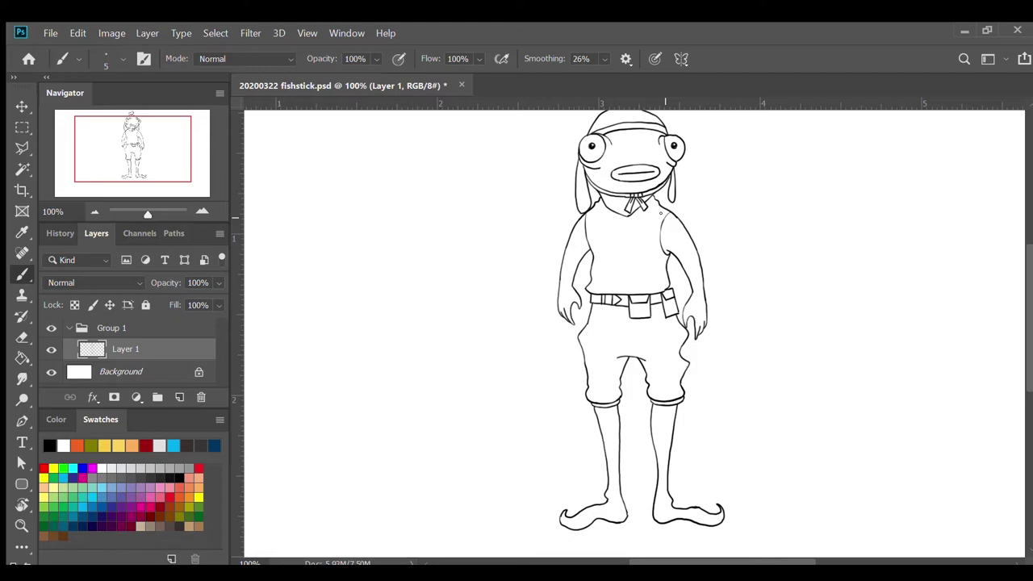
- Draw long curved stripe lines down both arms from the shoulders to the hands
mouse_move(665, 213)
left_mouse_down()
mouse_move(692, 257)
mouse_move(696, 328)
left_mouse_up()
mouse_move(656, 229)
left_mouse_down()
mouse_move(695, 288)
mouse_move(685, 316)
left_mouse_up()
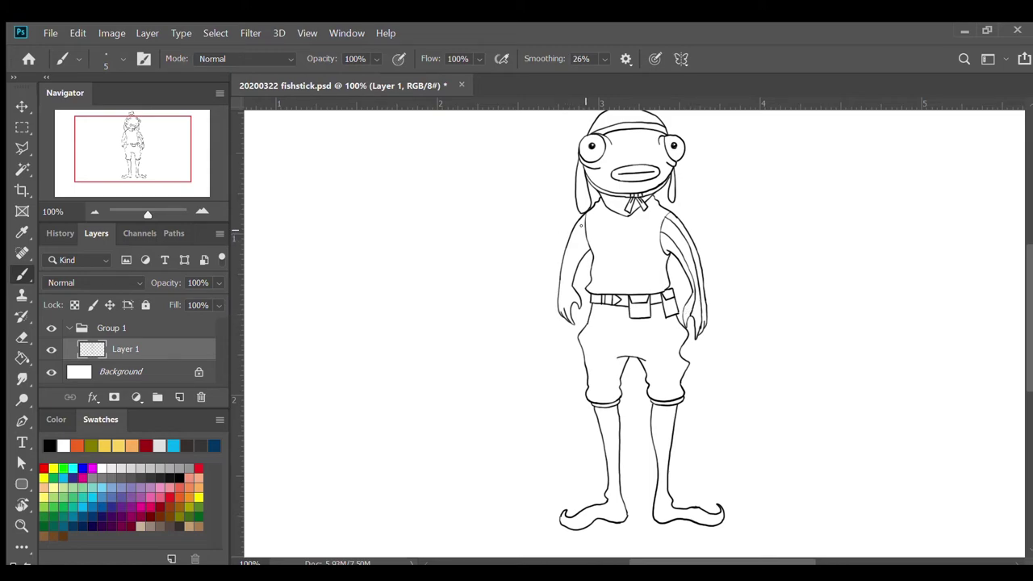
left_click_drag(575, 241, 569, 300)
mouse_move(585, 220)
left_mouse_down()
mouse_move(563, 265)
mouse_move(563, 319)
left_mouse_up()
- Draw two stripe lines down each lower leg, continuing along the foot to its curled tip
mouse_move(609, 407)
left_mouse_down()
mouse_move(609, 501)
mouse_move(563, 515)
left_mouse_up()
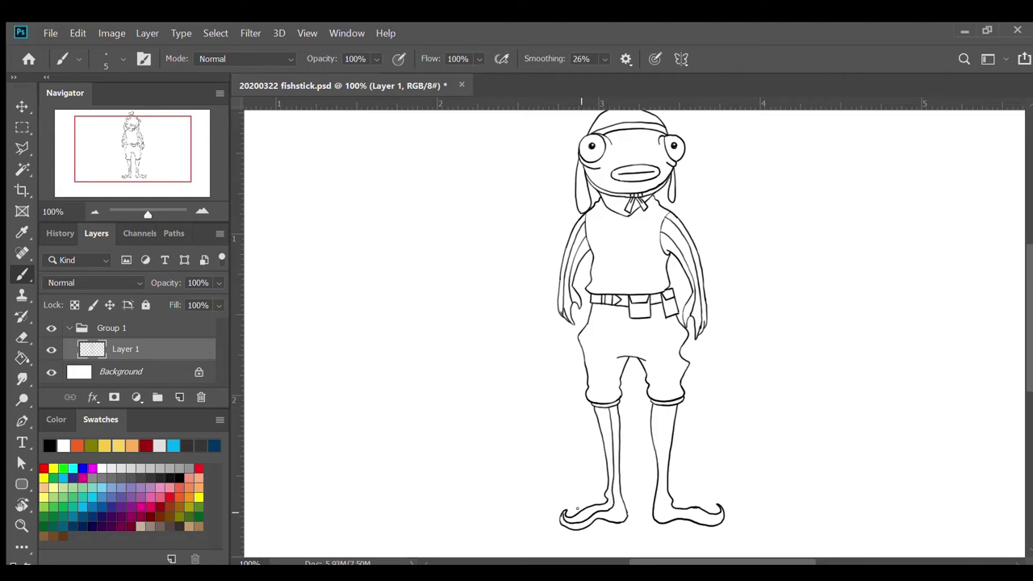
mouse_move(595, 403)
left_mouse_down()
mouse_move(607, 494)
mouse_move(571, 517)
left_mouse_up()
mouse_move(655, 413)
left_mouse_down()
mouse_move(661, 514)
mouse_move(717, 520)
mouse_move(722, 508)
left_mouse_up()
mouse_move(665, 410)
left_mouse_down()
mouse_move(662, 504)
mouse_move(668, 513)
mouse_move(709, 509)
left_mouse_up()
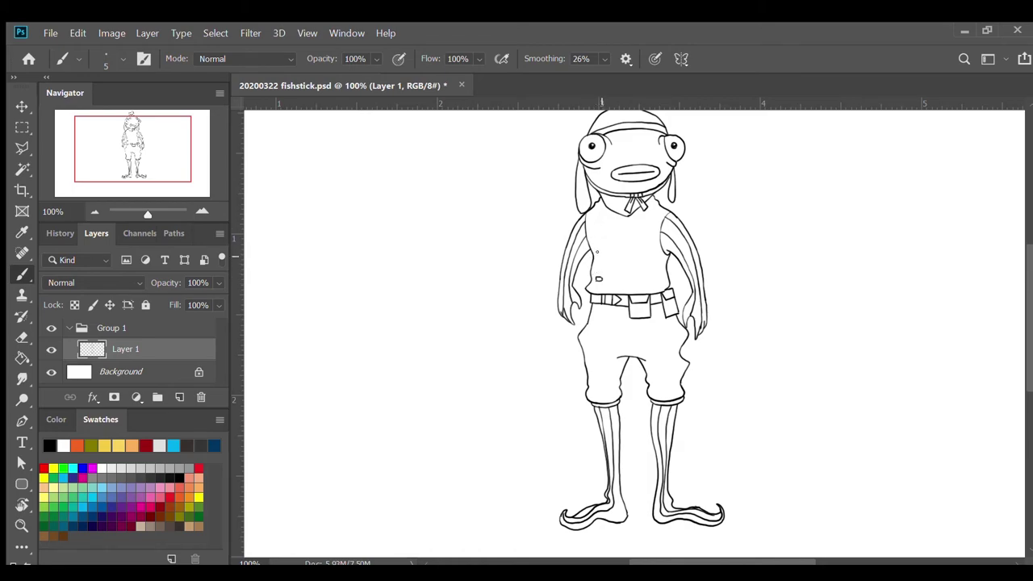
- Draw small rectangular stitches down both sides of the shirt front and on the upper trousers
left_click_drag(599, 249, 604, 254)
left_click_drag(603, 222, 612, 234)
left_click_drag(638, 226, 651, 275)
left_click_drag(598, 320, 603, 331)
left_click_drag(614, 359, 611, 364)
left_click_drag(655, 339, 659, 337)
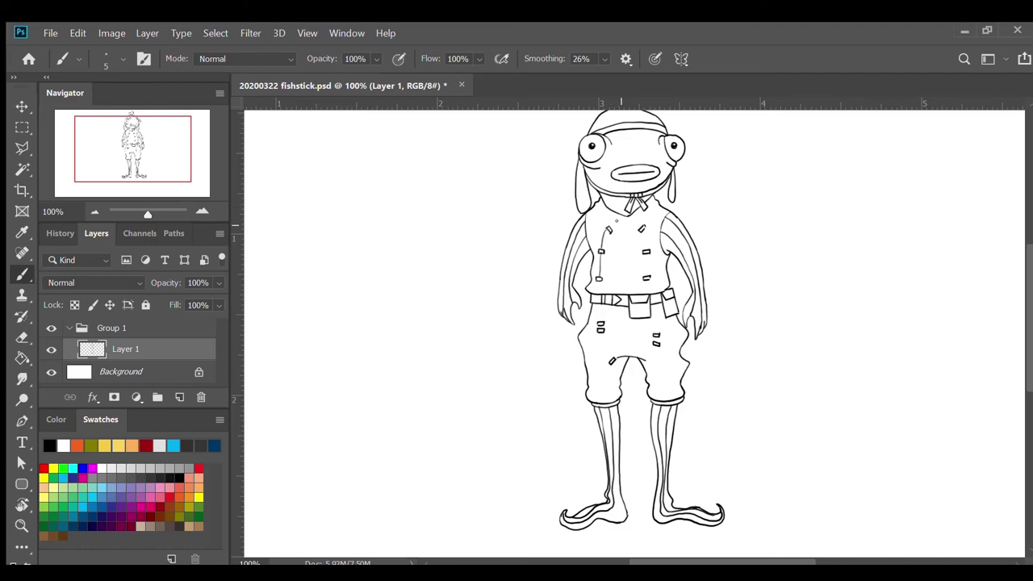
- Connect the stitches with seam lines that outline a front panel from the chest across the belt to the crotch
left_click_drag(609, 229, 638, 224)
left_click_drag(642, 230, 644, 266)
left_click_drag(597, 283, 599, 296)
left_click_drag(598, 302, 599, 319)
left_click_drag(601, 333, 607, 360)
left_click_drag(611, 360, 617, 364)
mouse_move(650, 302)
left_mouse_down()
mouse_move(658, 342)
mouse_move(642, 365)
left_mouse_up()
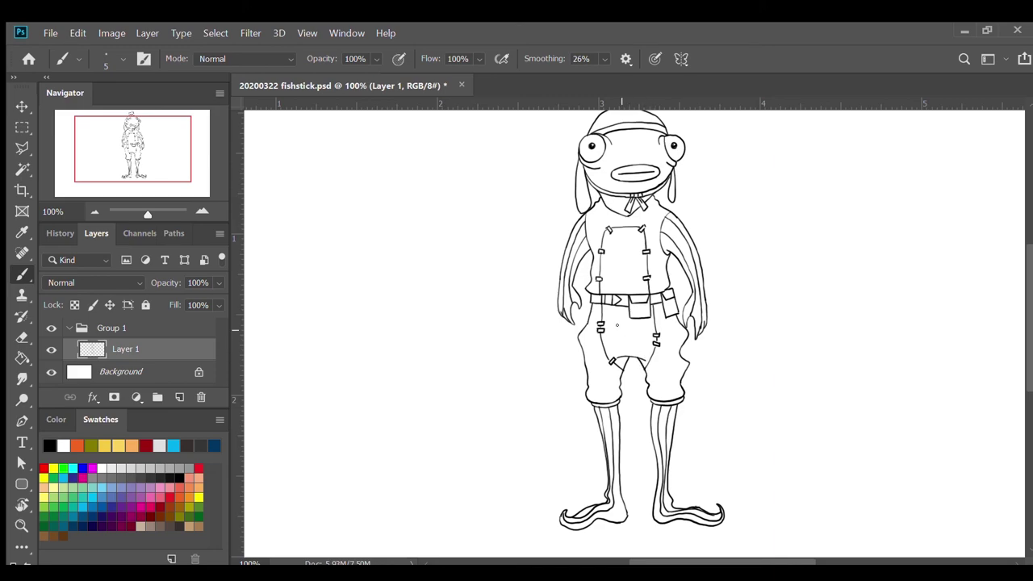
- Draw a column of short stitches down the cap's front and a curved seam line along the cap's left side
left_click_drag(154, 146, 154, 141)
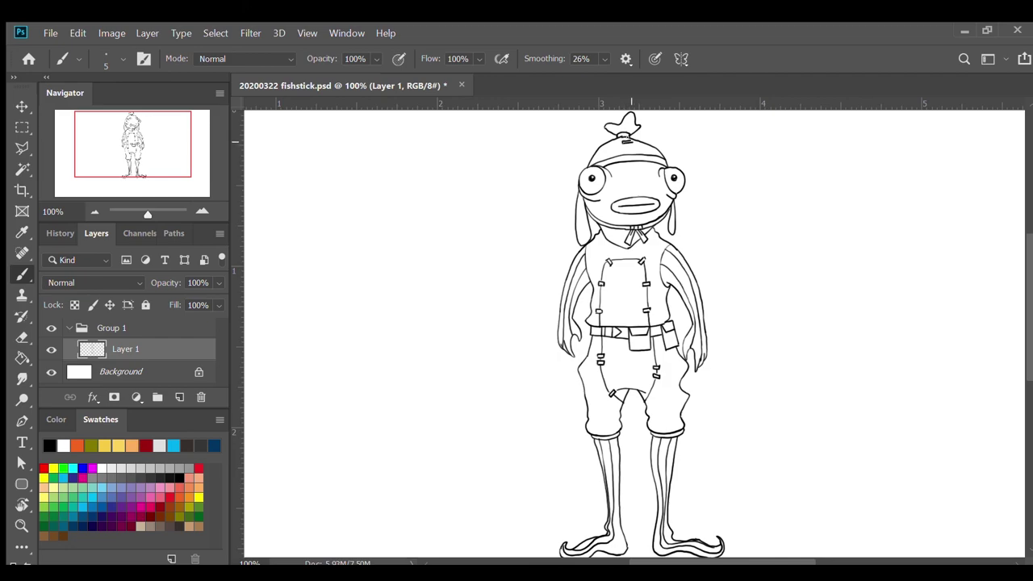
left_click_drag(629, 143, 635, 149)
left_click_drag(592, 164, 622, 129)
left_click(95, 211)
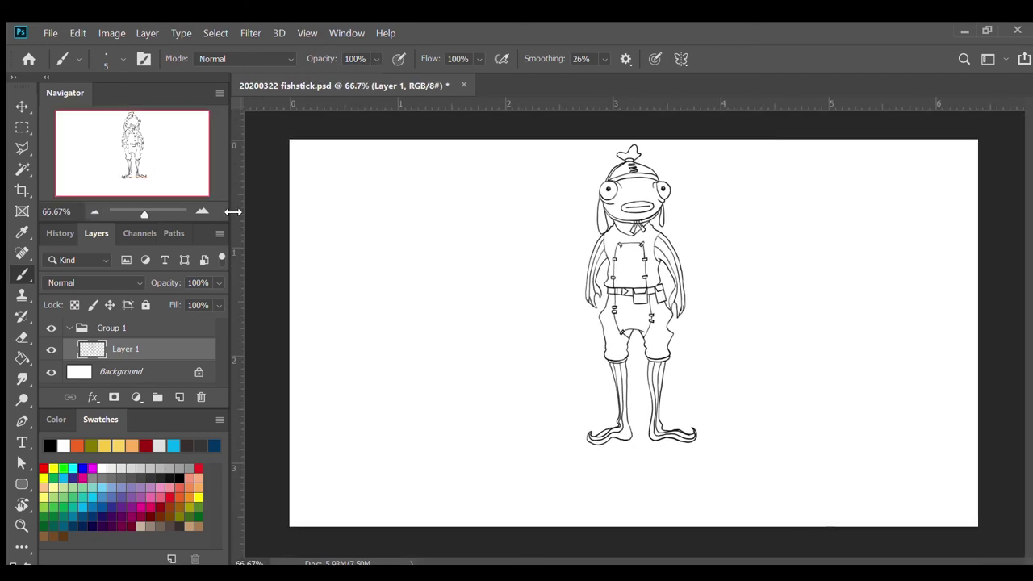
left_click(194, 207)
left_click(201, 210)
left_click_drag(161, 157, 161, 152)
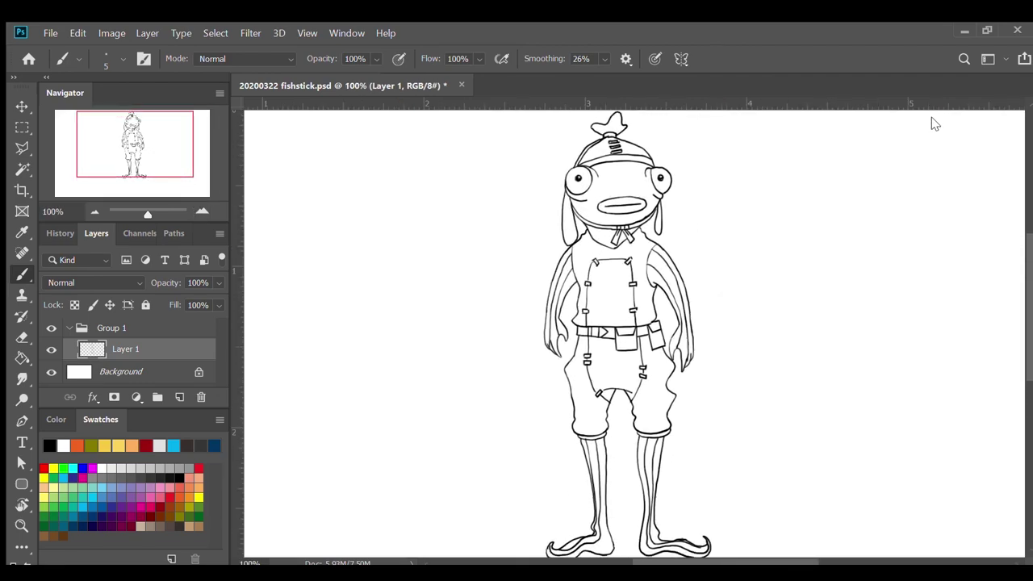